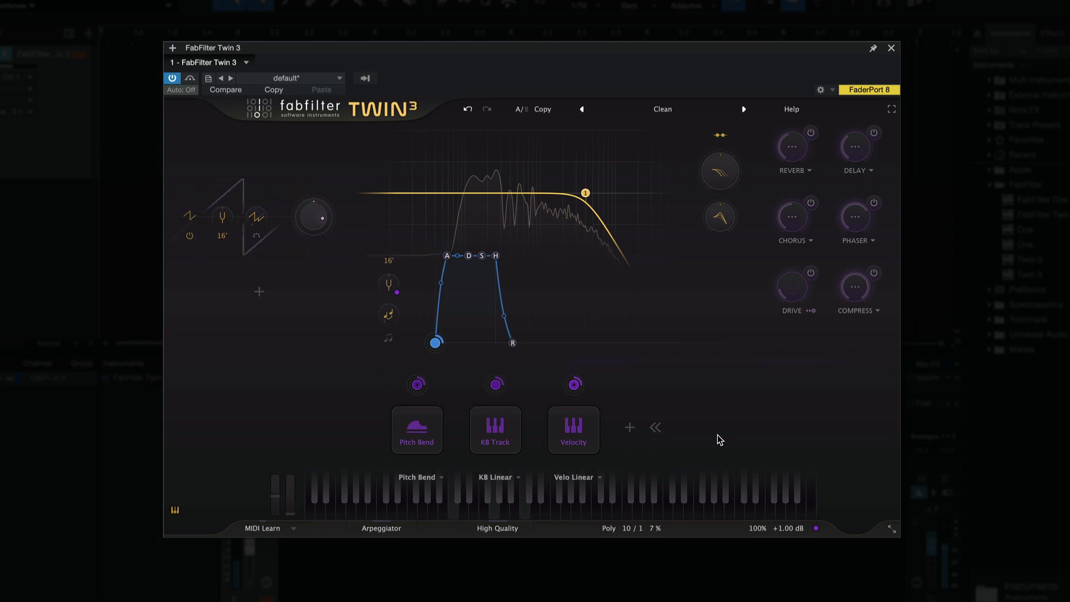
- Add oscillator 2 and change its octave from 32' to 16' (0 octaves) to match oscillator 1
{"action": "left_click", "coordinate": [260, 291]}
{"action": "left_click", "coordinate": [223, 292]}
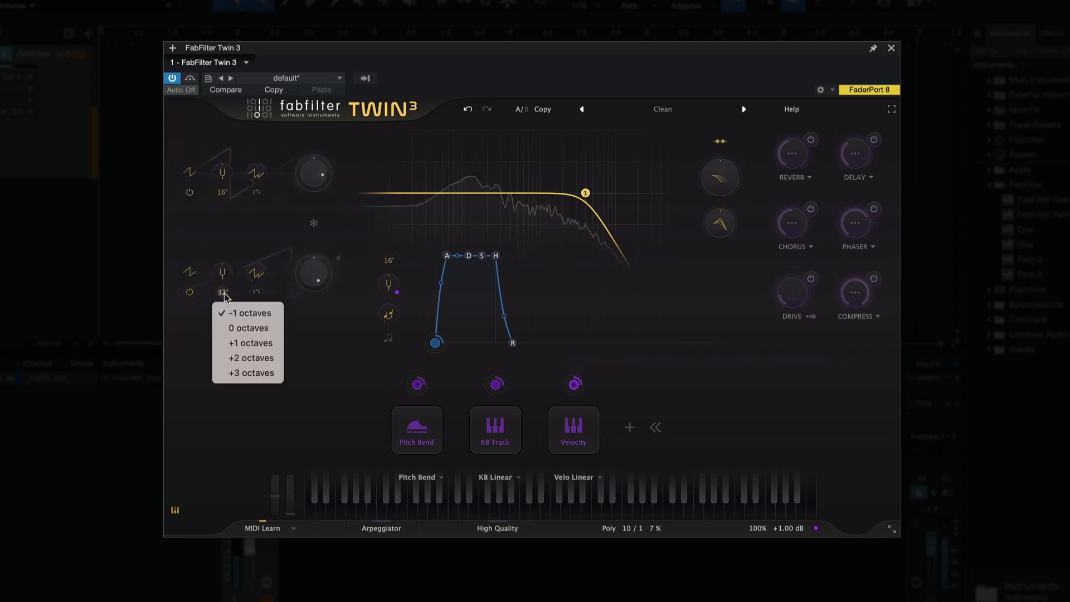
{"action": "left_click", "coordinate": [231, 320]}
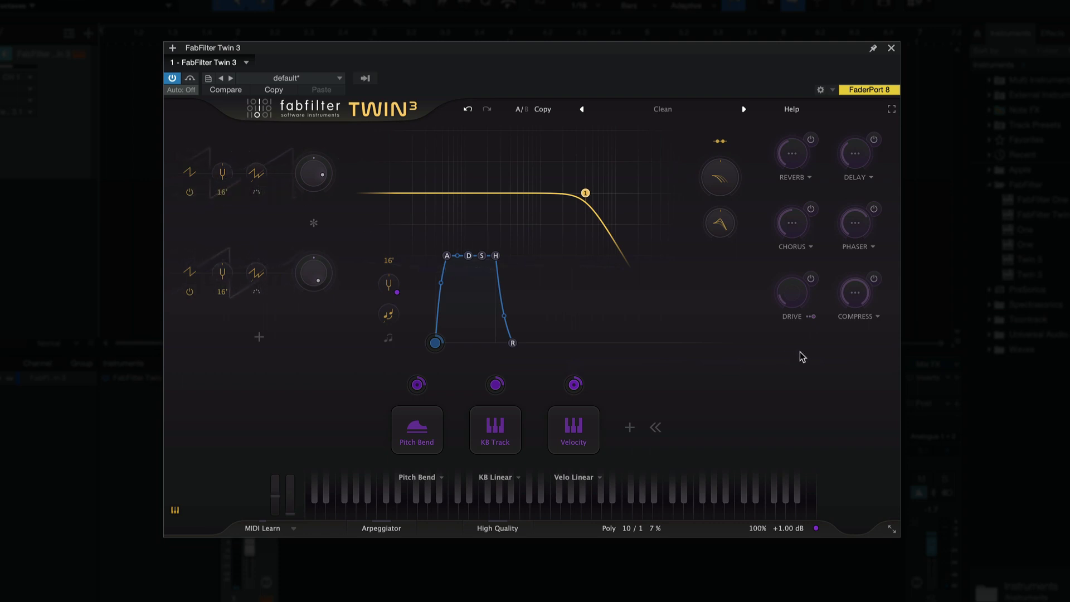
- Add XLFO 1 and route it to oscillator 1's detune at a small level of about 0.1
{"action": "left_click", "coordinate": [629, 428]}
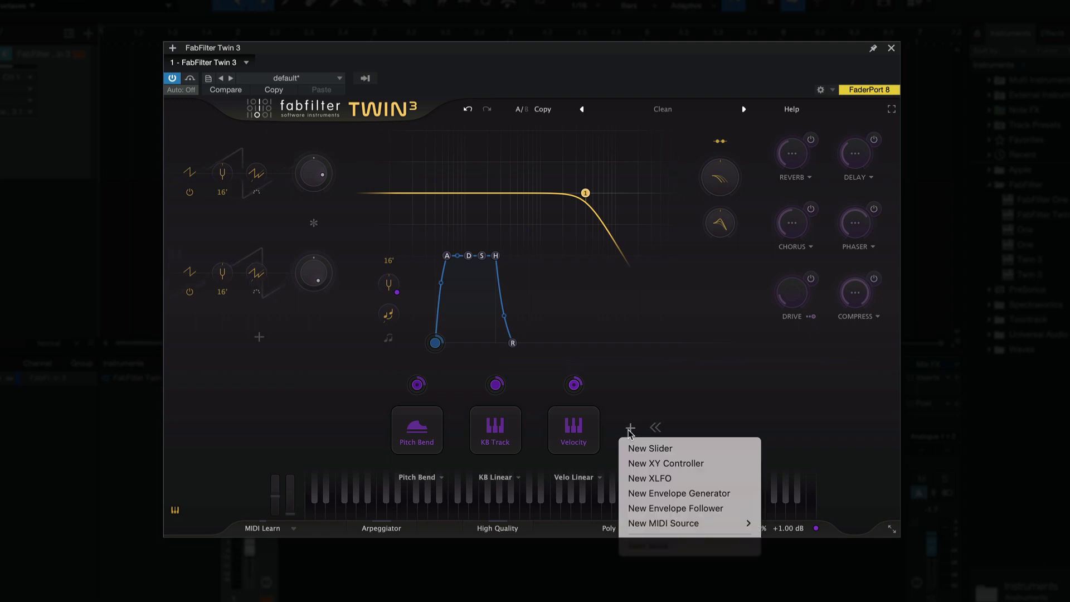
{"action": "left_click", "coordinate": [649, 478]}
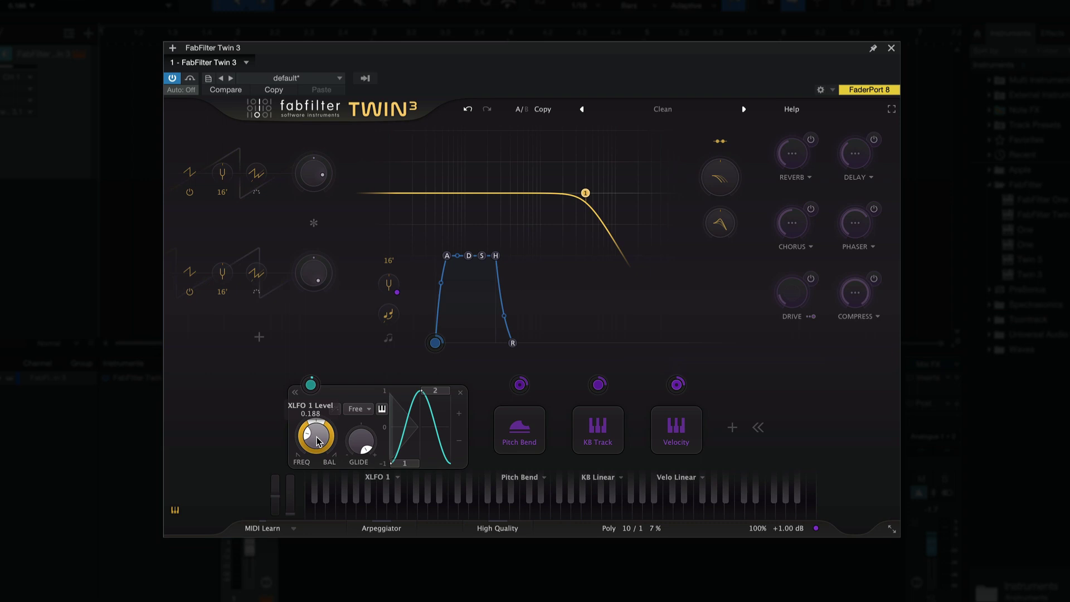
{"action": "left_click_drag", "start_coordinate": [314, 389], "coordinate": [222, 173]}
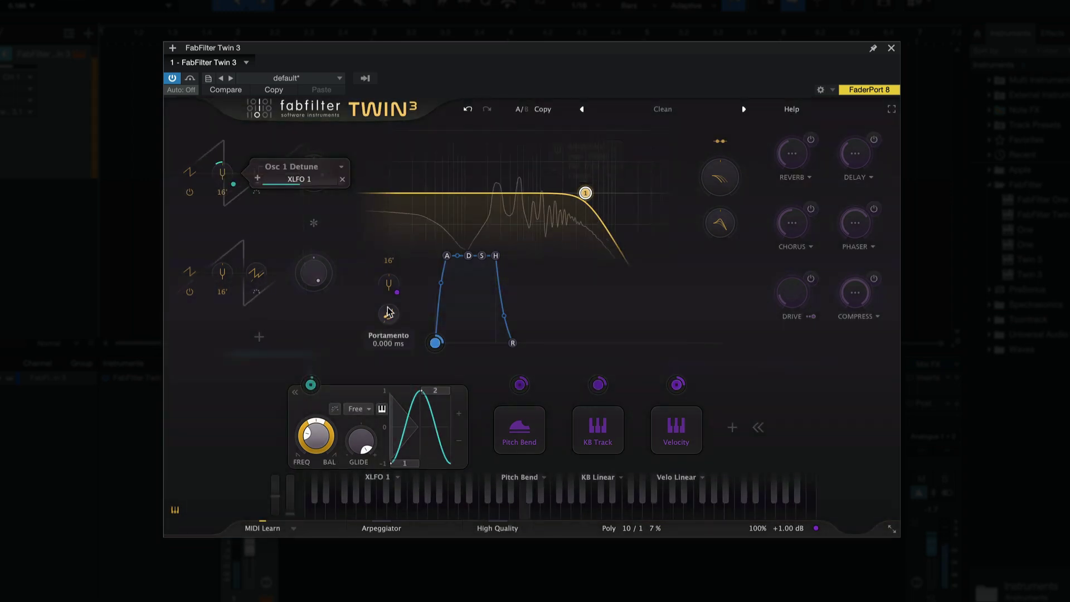
{"action": "mouse_move", "coordinate": [314, 390]}
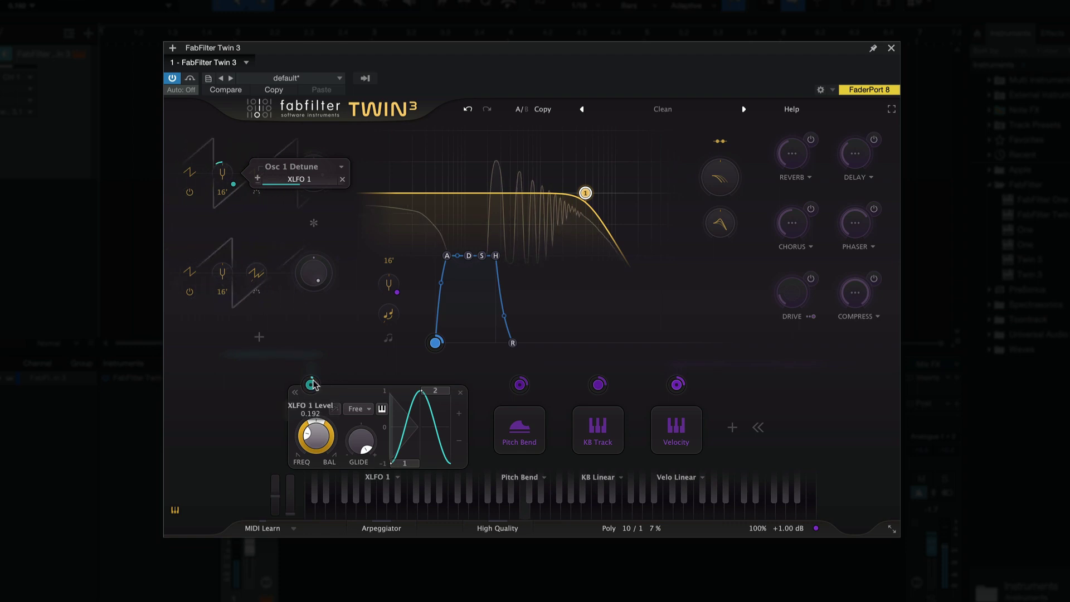
{"action": "left_click_drag", "start_coordinate": [315, 392], "coordinate": [313, 398]}
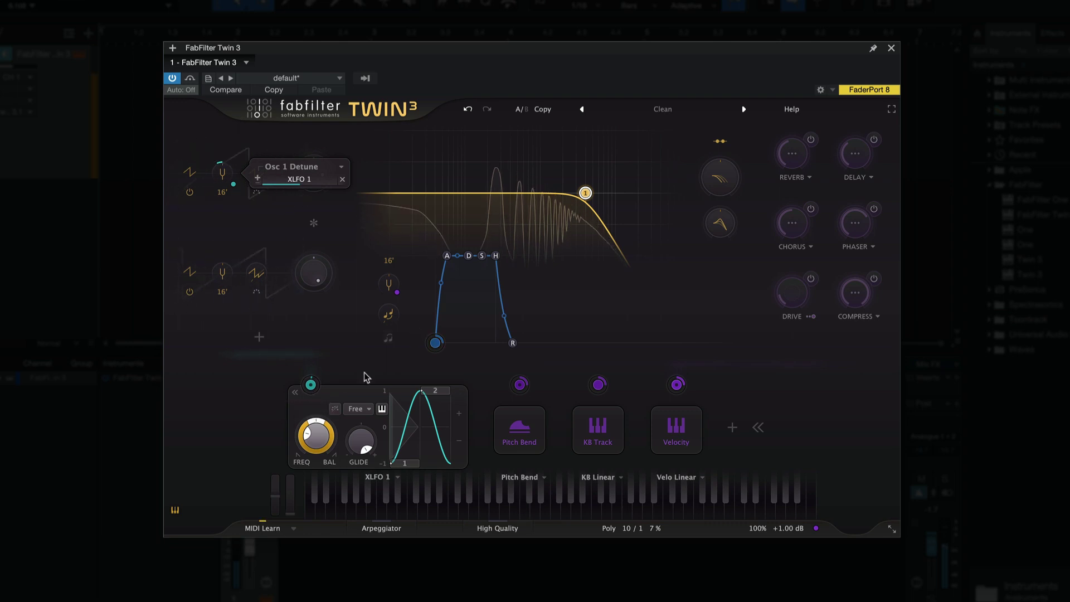
- Route XLFO 1 to oscillator 2's detune, and pan oscillator 1 to -0.644 and oscillator 2 to 0.299
{"action": "left_click_drag", "start_coordinate": [311, 385], "coordinate": [228, 282]}
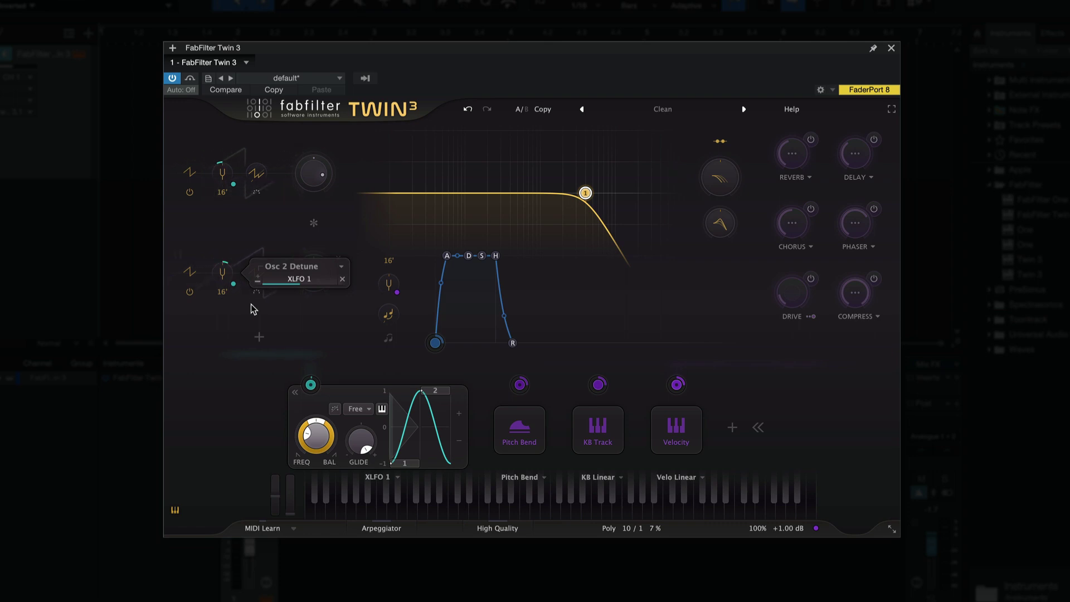
{"action": "mouse_move", "coordinate": [306, 163]}
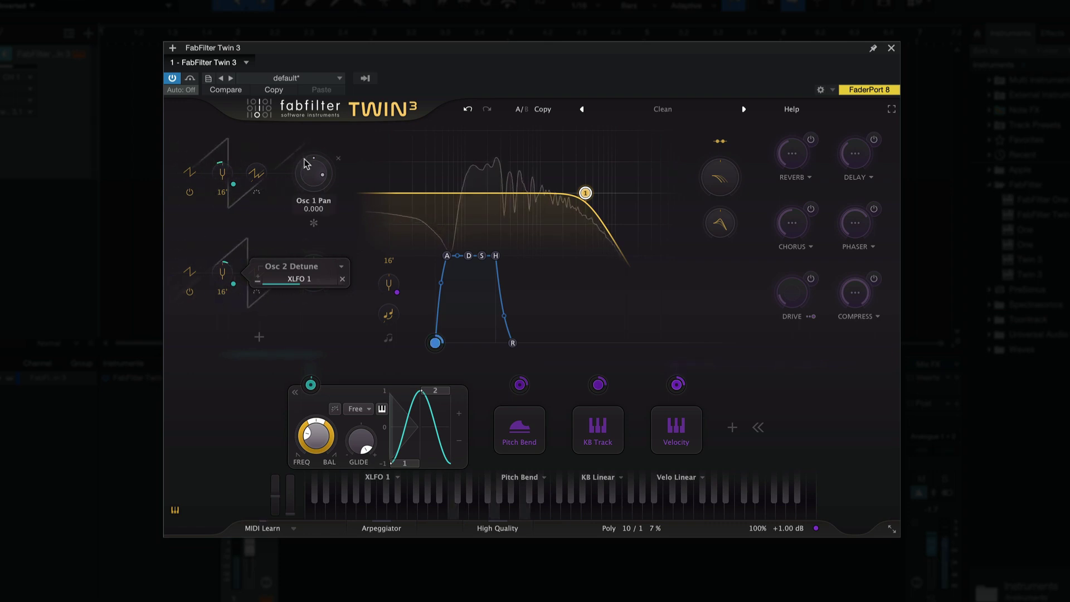
{"action": "left_click_drag", "start_coordinate": [306, 163], "coordinate": [298, 223]}
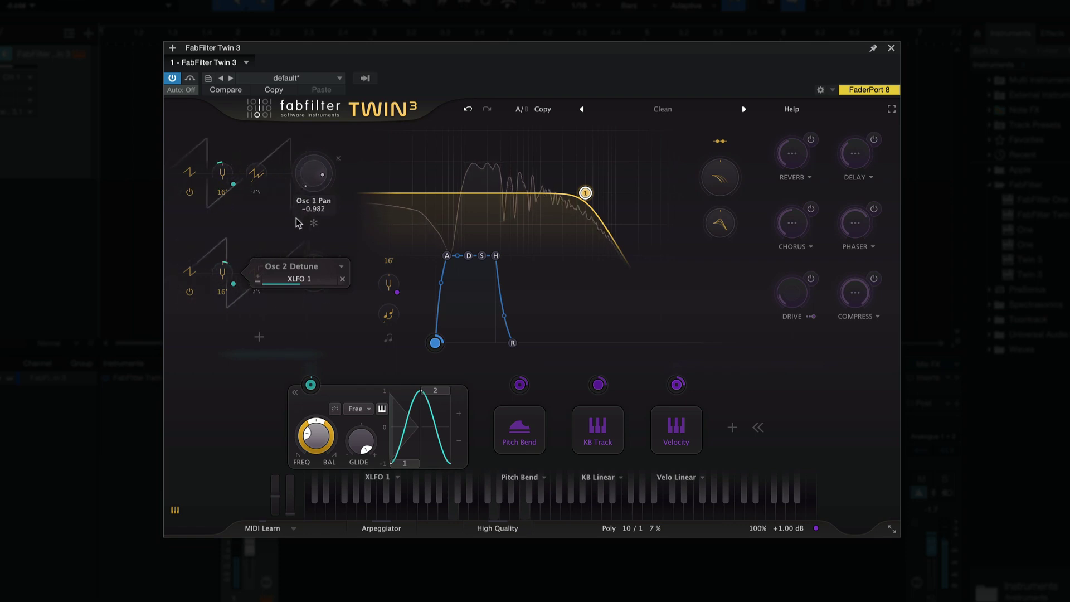
{"action": "mouse_move", "coordinate": [302, 273]}
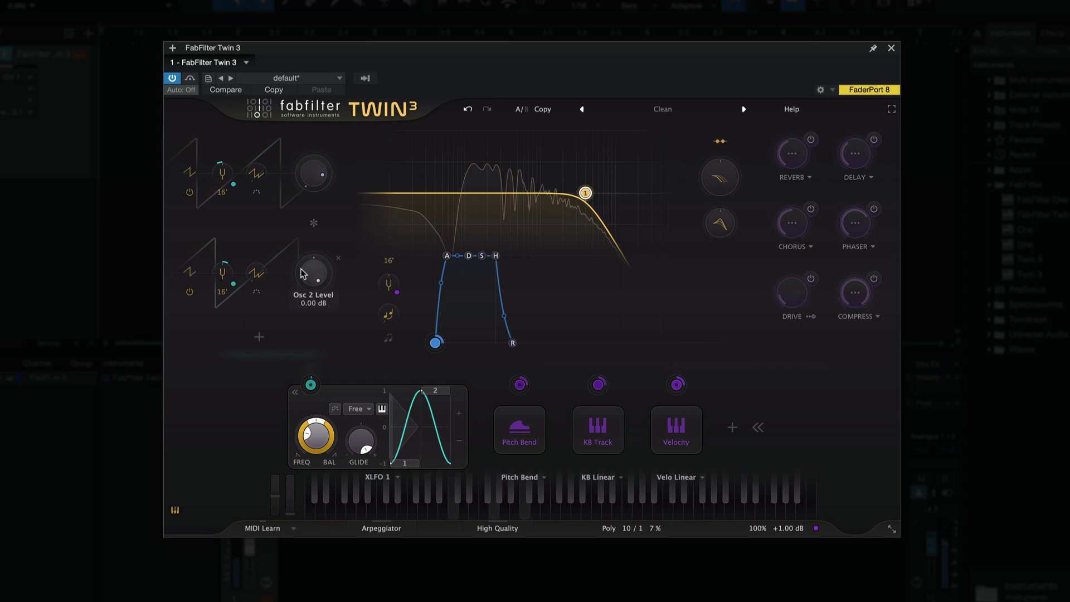
{"action": "mouse_move", "coordinate": [304, 261]}
{"action": "left_mouse_down"}
{"action": "mouse_move", "coordinate": [308, 210]}
{"action": "mouse_move", "coordinate": [301, 254]}
{"action": "left_mouse_up"}
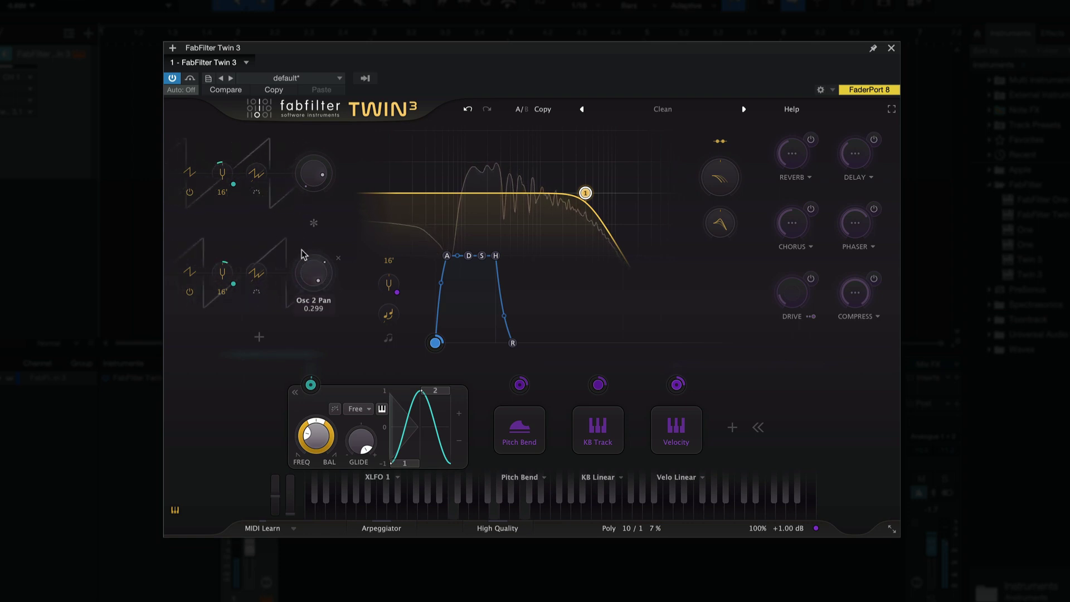
{"action": "left_click_drag", "start_coordinate": [305, 162], "coordinate": [297, 136]}
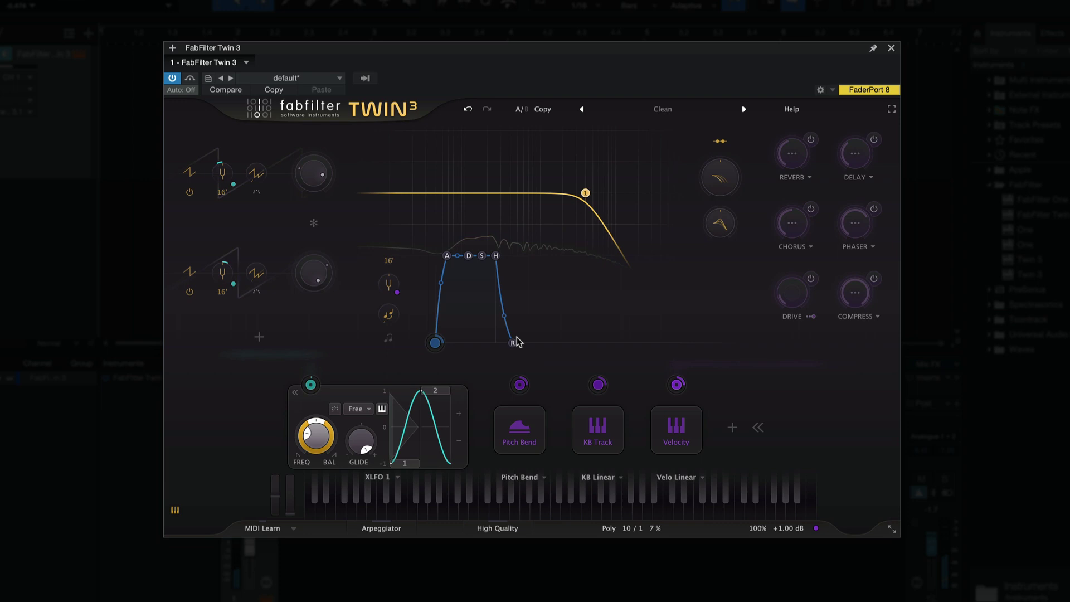
- Stretch the main envelope's attack and release to roughly 500 ms each
{"action": "mouse_move", "coordinate": [516, 345]}
{"action": "left_click_drag", "start_coordinate": [514, 344], "coordinate": [564, 346]}
{"action": "mouse_move", "coordinate": [449, 259]}
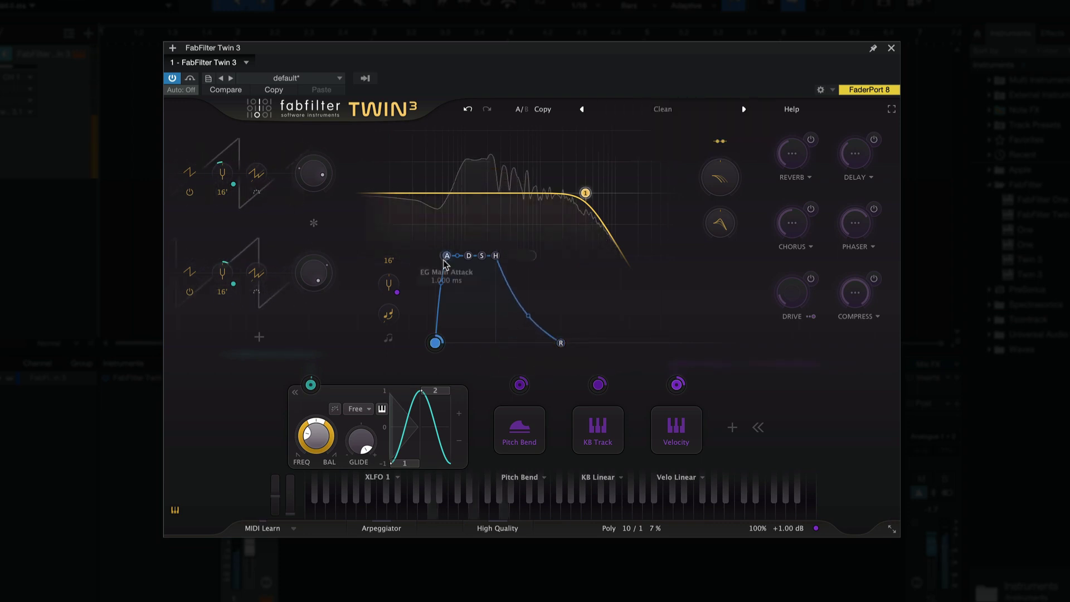
{"action": "left_click_drag", "start_coordinate": [448, 259], "coordinate": [496, 260]}
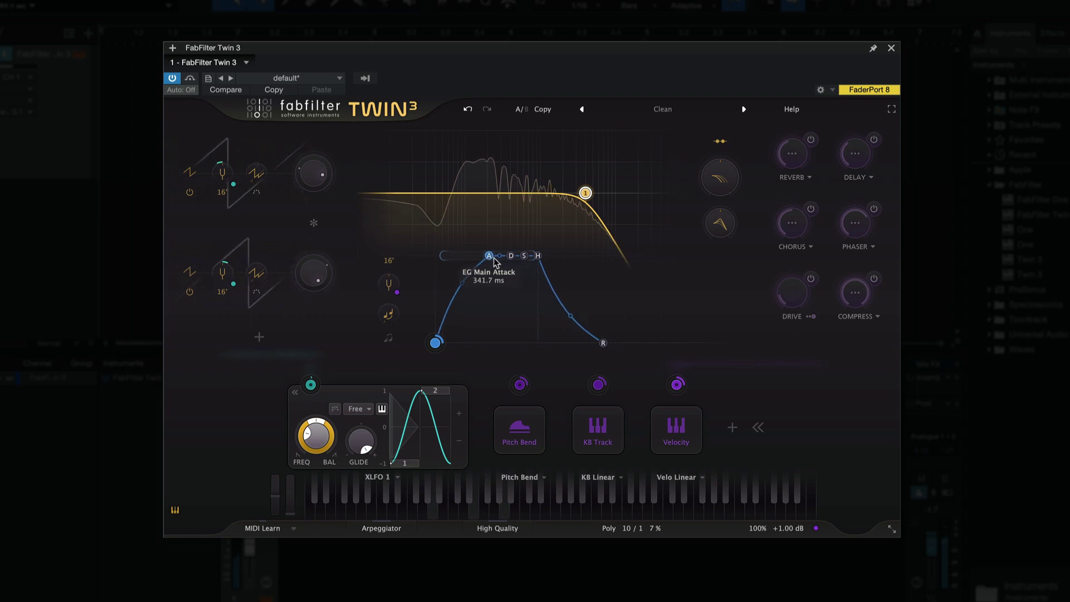
{"action": "mouse_move", "coordinate": [603, 341]}
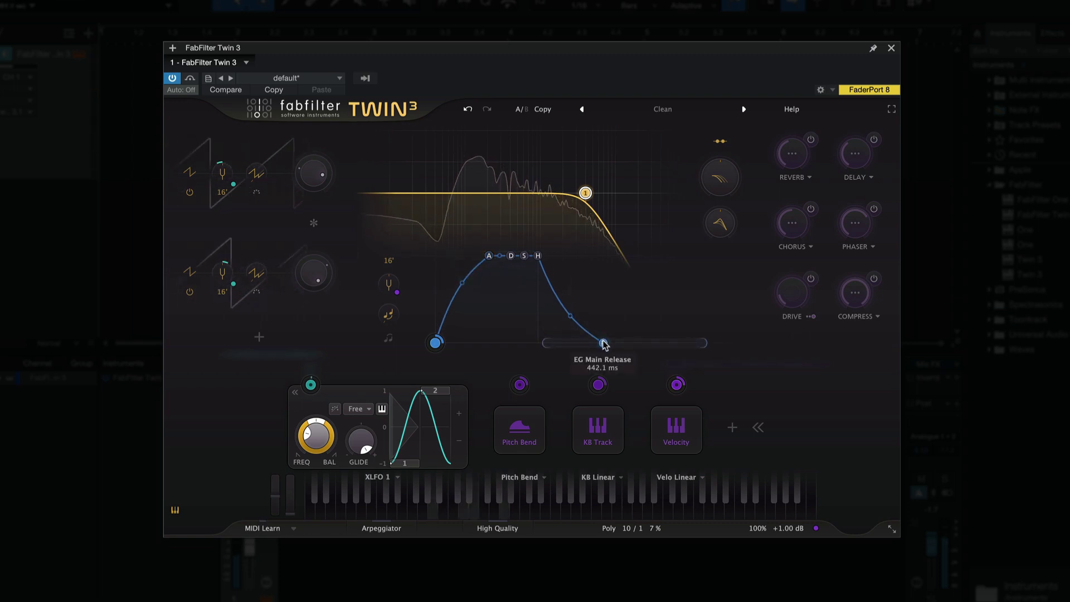
{"action": "left_click_drag", "start_coordinate": [603, 342], "coordinate": [611, 344]}
{"action": "mouse_move", "coordinate": [588, 193]}
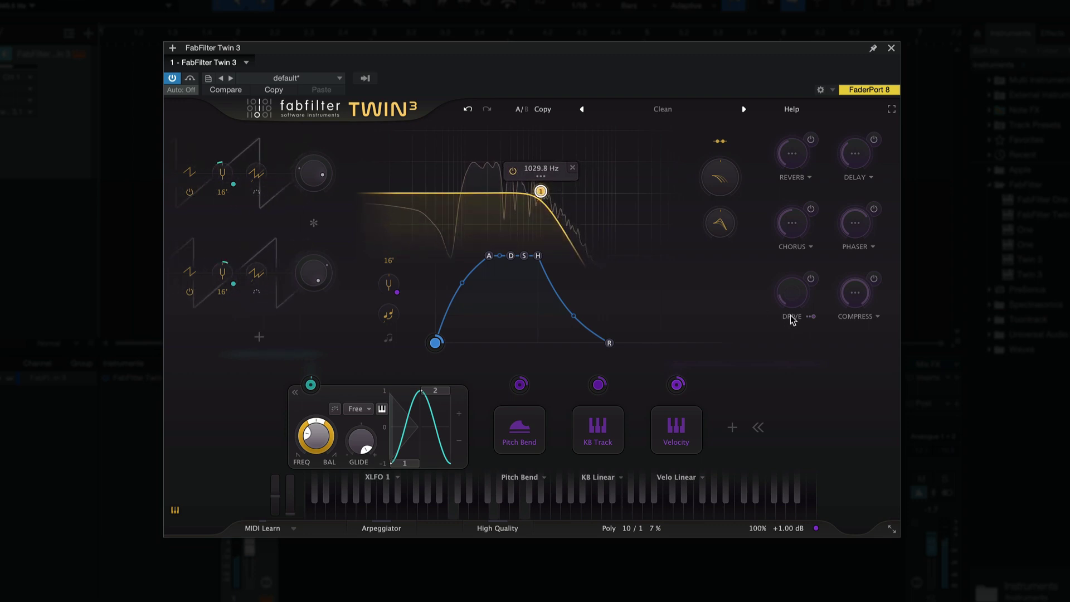
- Switch on the Reverb, Chorus and Delay effect knobs
{"action": "mouse_move", "coordinate": [796, 163]}
{"action": "left_click", "coordinate": [811, 141]}
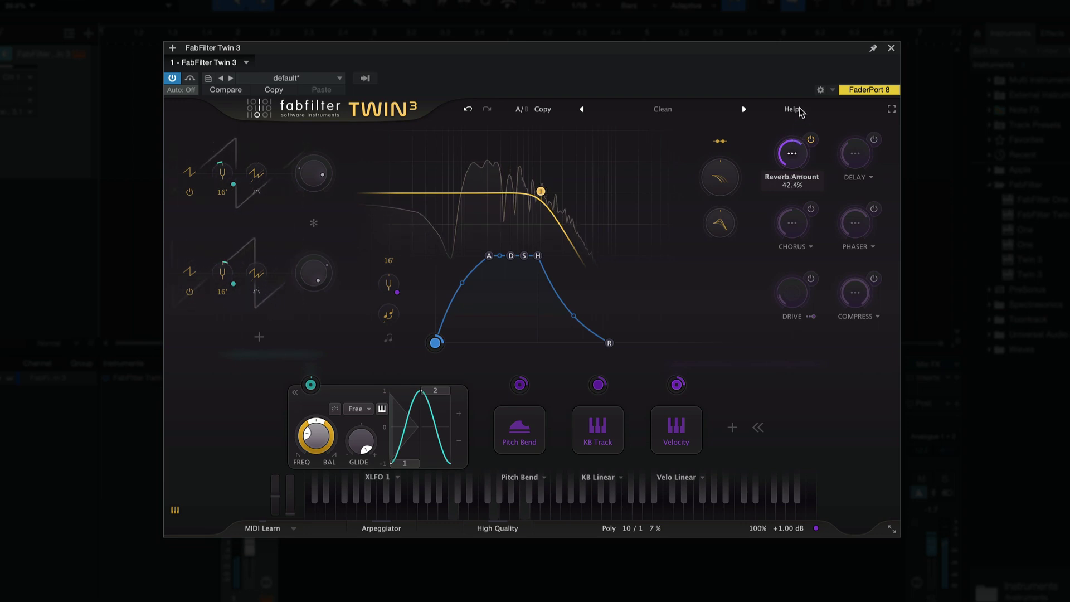
{"action": "left_click", "coordinate": [812, 210]}
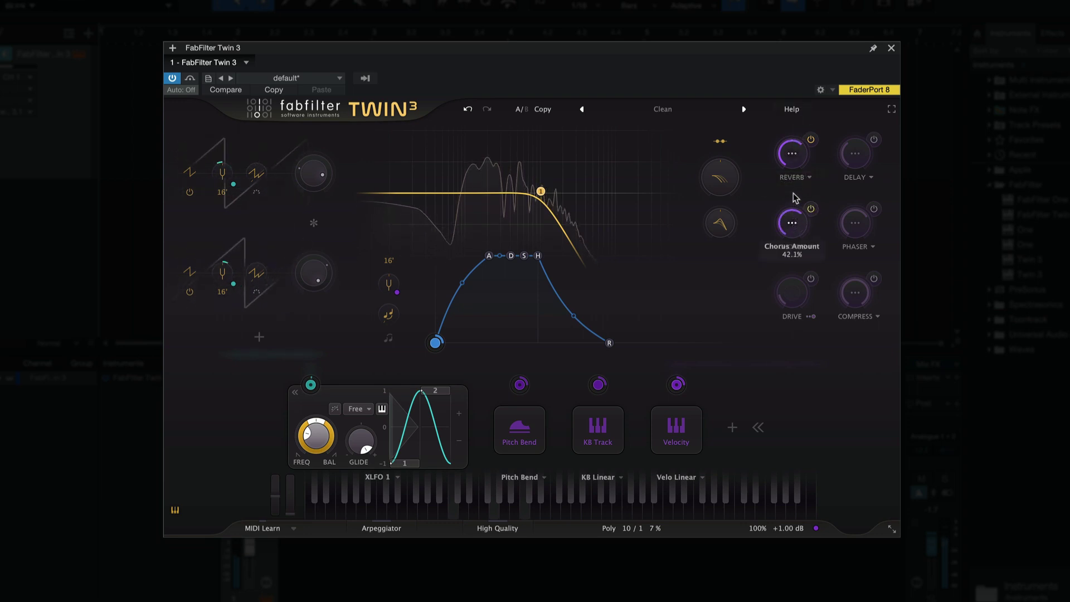
{"action": "left_click", "coordinate": [874, 140]}
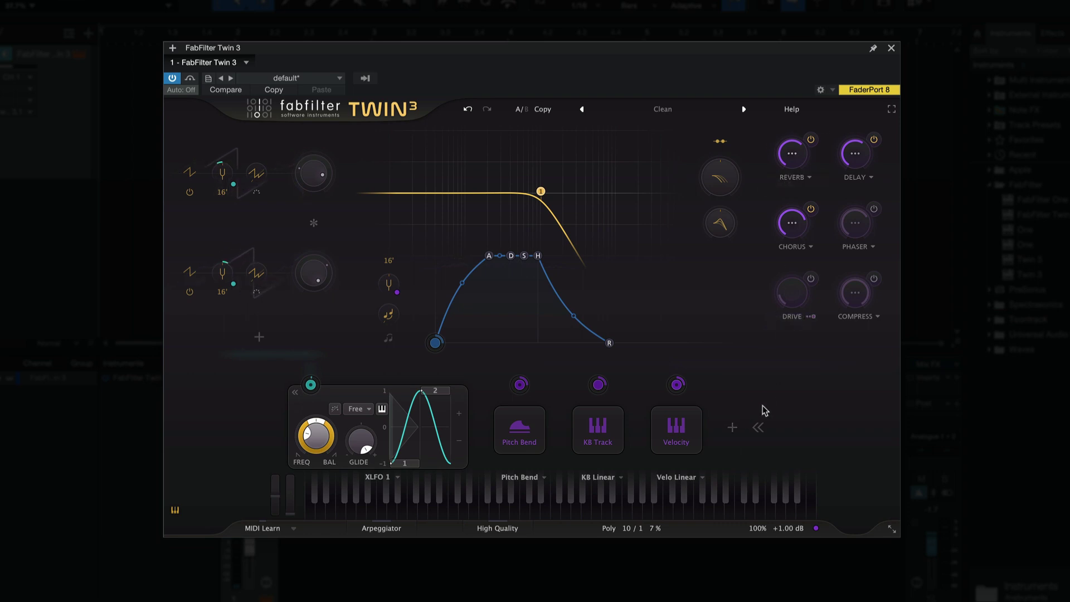
- Add the XY 1 slider macro and route it to the reverb, delay and chorus amounts
{"action": "left_click", "coordinate": [733, 427]}
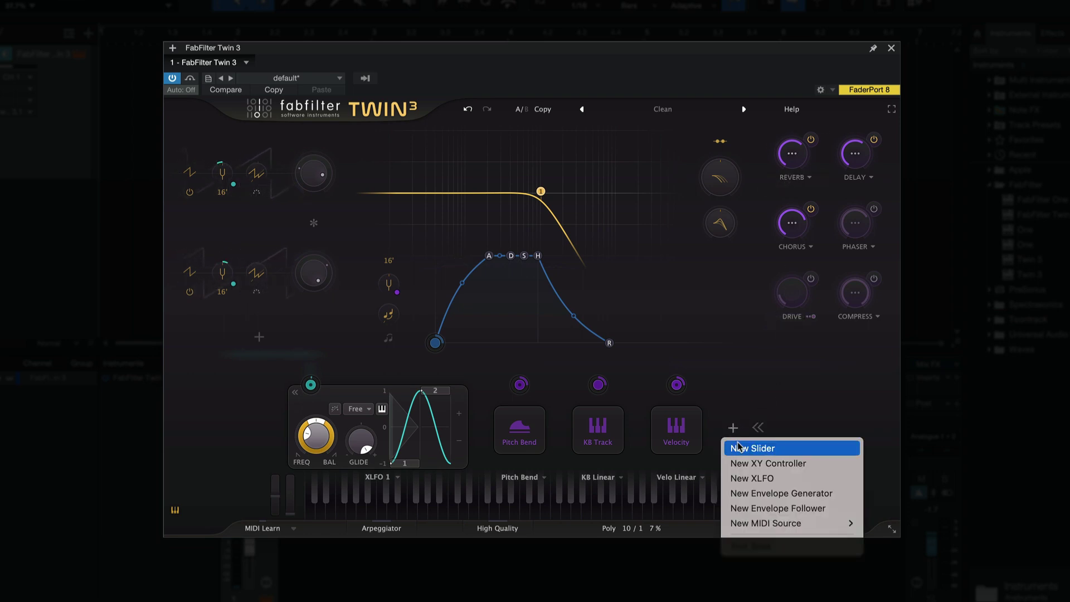
{"action": "left_click", "coordinate": [740, 447]}
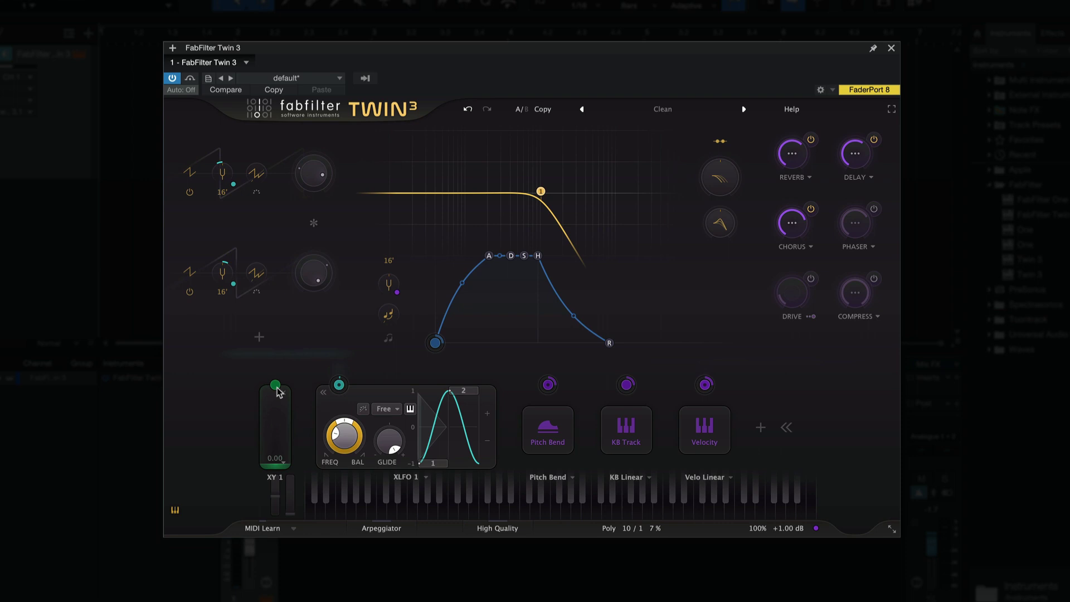
{"action": "left_click_drag", "start_coordinate": [276, 385], "coordinate": [792, 153]}
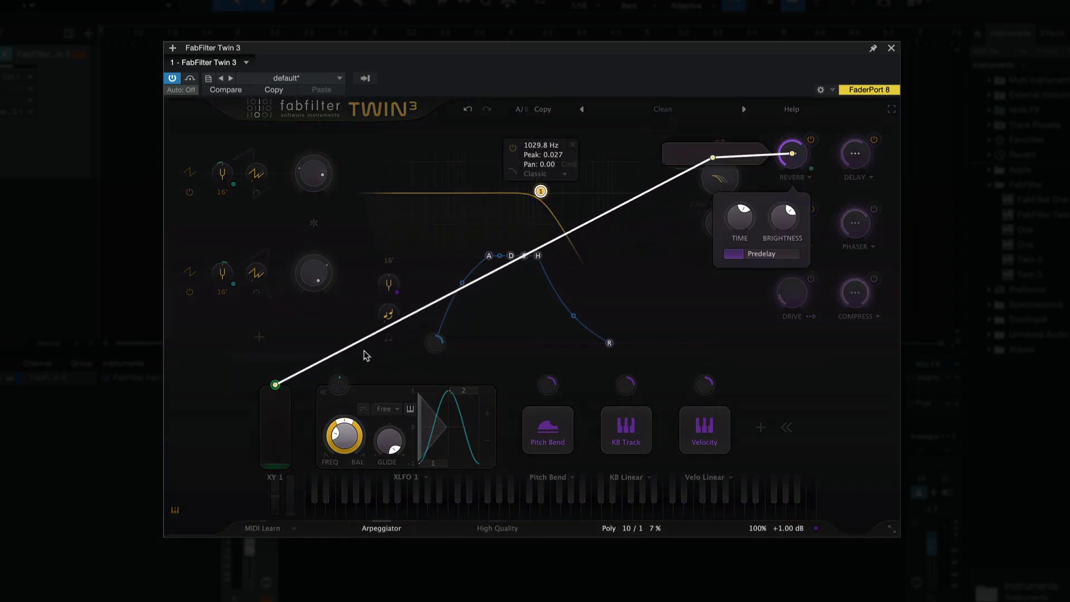
{"action": "left_click_drag", "start_coordinate": [276, 384], "coordinate": [856, 153]}
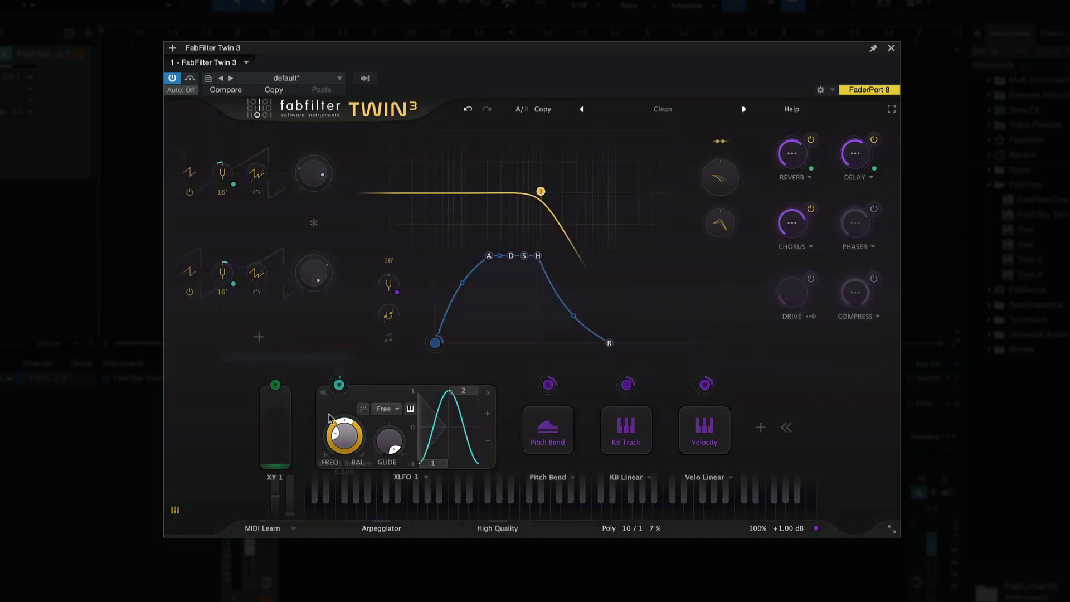
{"action": "left_click_drag", "start_coordinate": [276, 385], "coordinate": [792, 223]}
- Raise the XY 1 slider from 0.76 up to full
{"action": "mouse_move", "coordinate": [279, 454]}
{"action": "left_mouse_down"}
{"action": "mouse_move", "coordinate": [280, 393]}
{"action": "mouse_move", "coordinate": [294, 442]}
{"action": "left_mouse_up"}
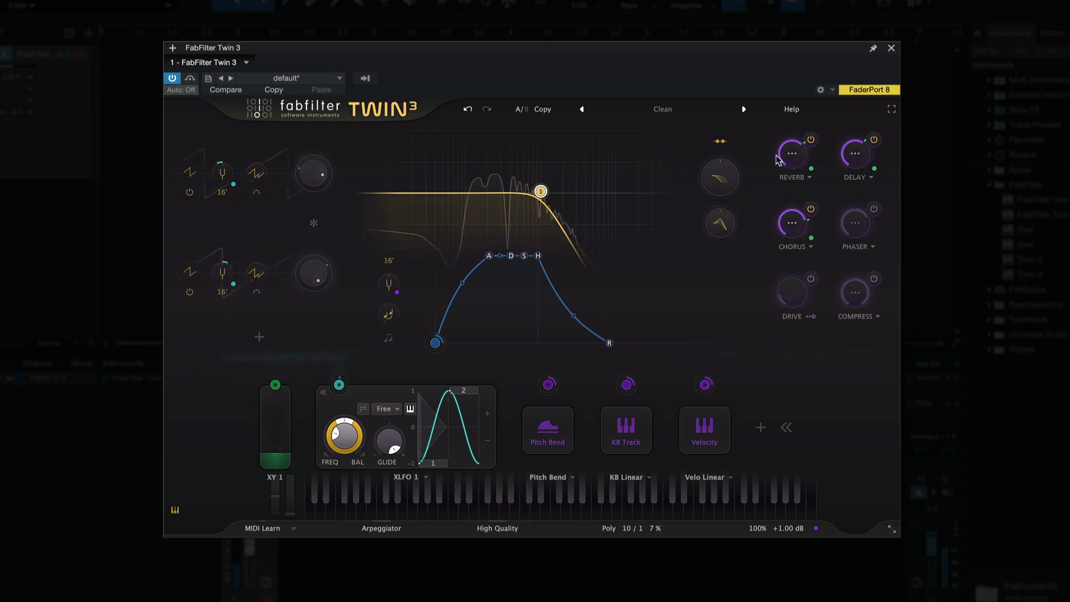
{"action": "mouse_move", "coordinate": [793, 148]}
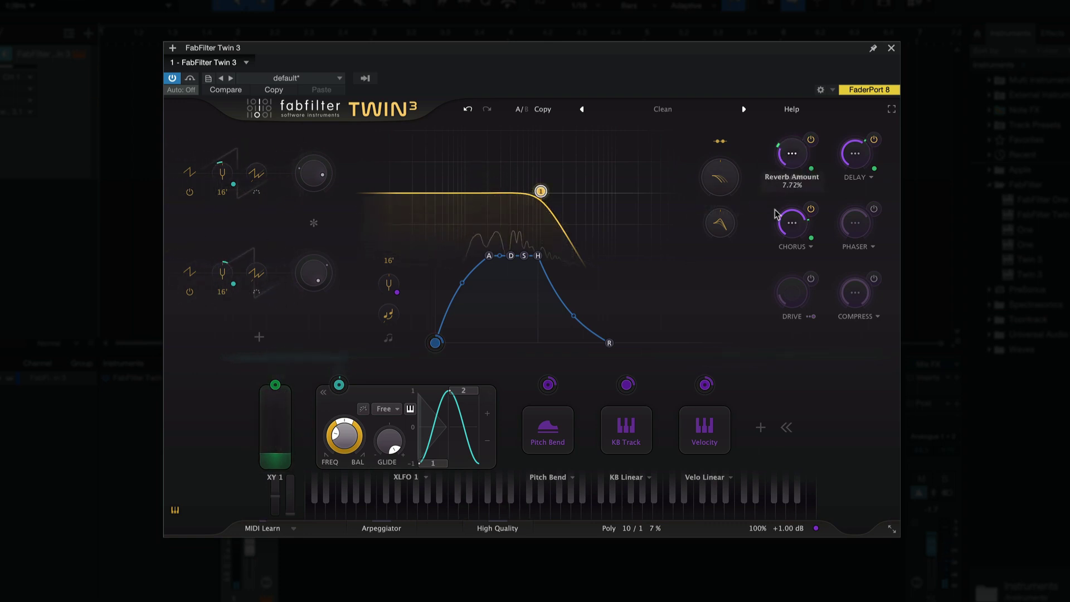
{"action": "mouse_move", "coordinate": [793, 217]}
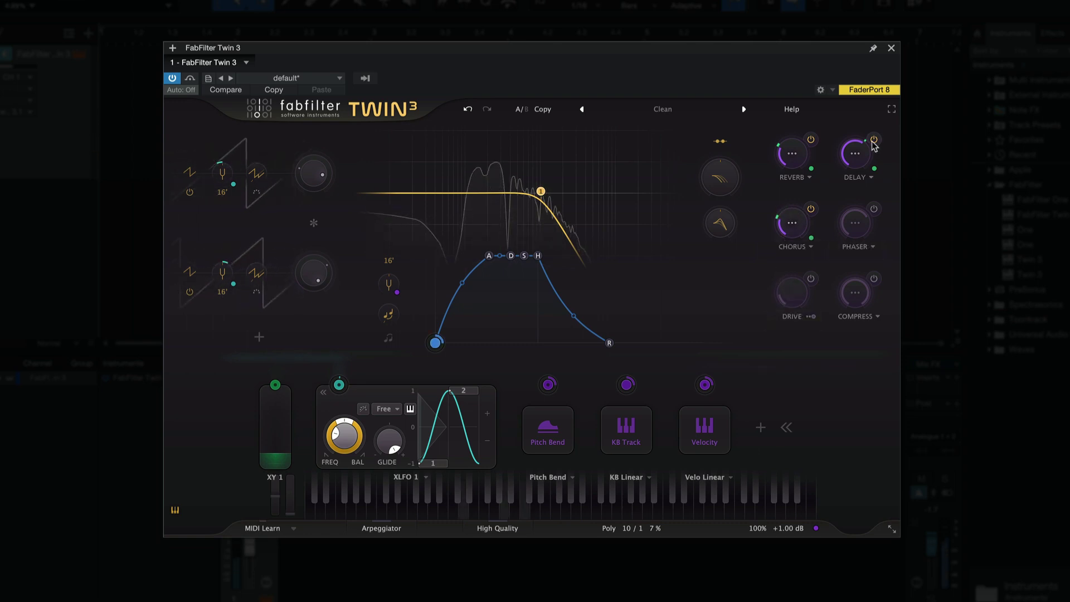
{"action": "mouse_move", "coordinate": [842, 191]}
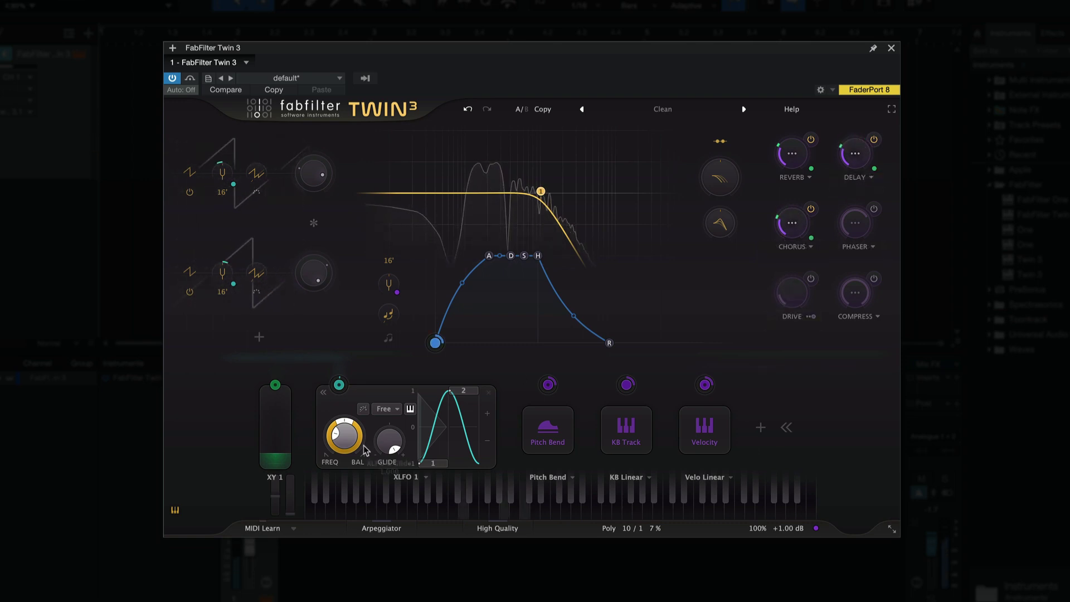
{"action": "left_click_drag", "start_coordinate": [274, 454], "coordinate": [294, 393]}
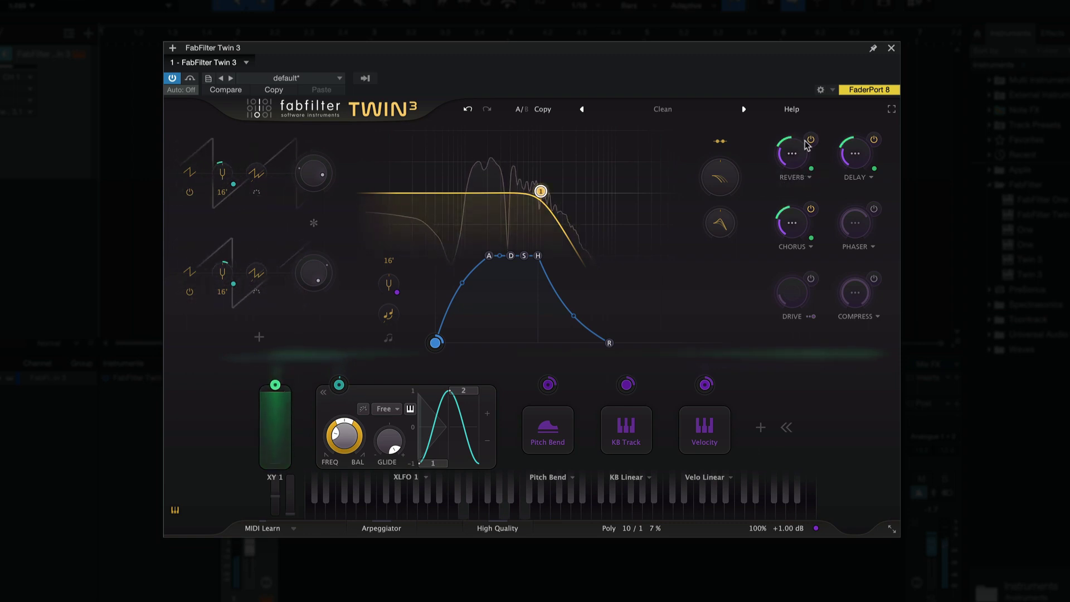
- Deepen XY 1's modulation of reverb and chorus amounts, then sweep the macro to test
{"action": "left_click_drag", "start_coordinate": [735, 161], "coordinate": [759, 172]}
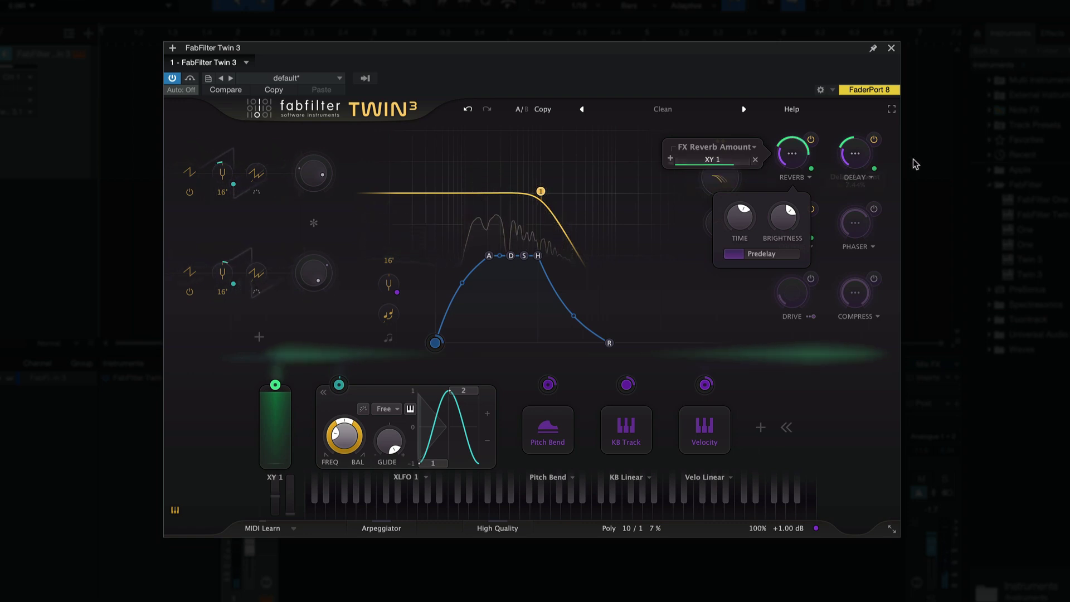
{"action": "mouse_move", "coordinate": [855, 156]}
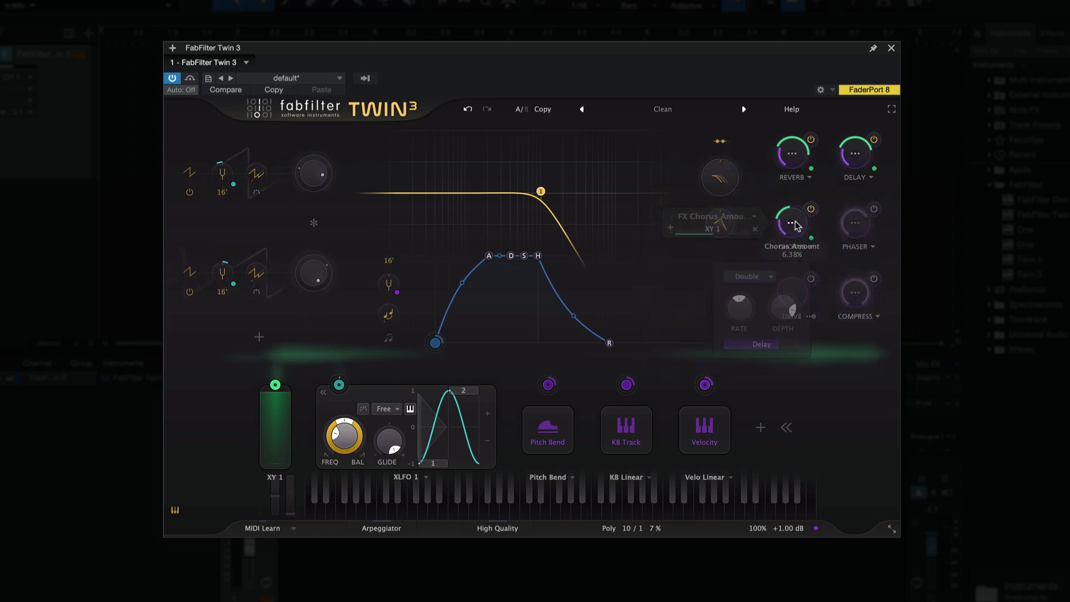
{"action": "mouse_move", "coordinate": [717, 237]}
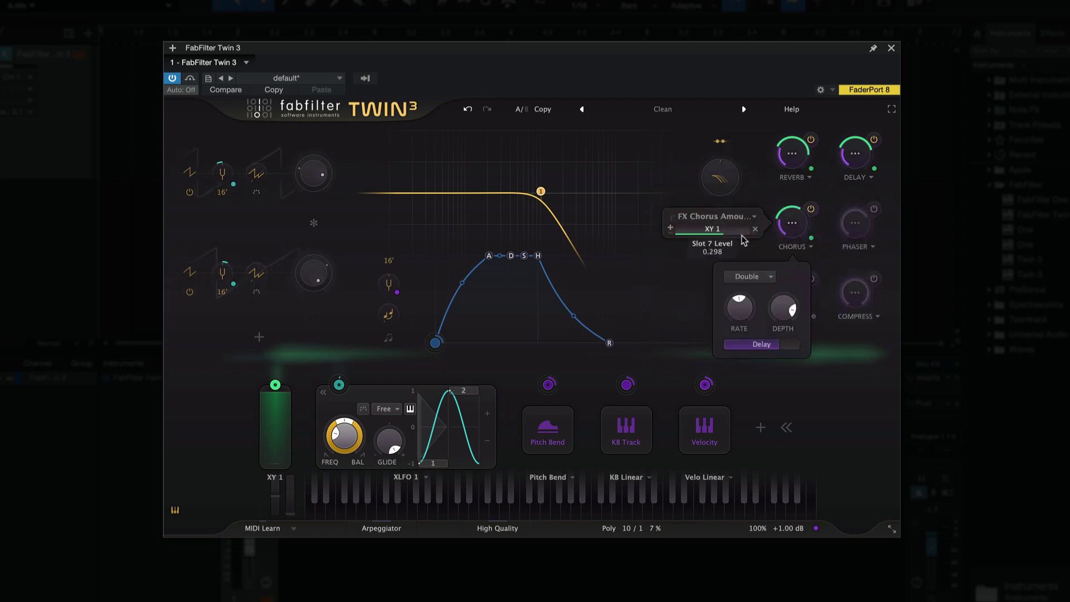
{"action": "left_click_drag", "start_coordinate": [772, 239], "coordinate": [779, 240]}
{"action": "mouse_move", "coordinate": [277, 409]}
{"action": "left_mouse_down"}
{"action": "mouse_move", "coordinate": [287, 509]}
{"action": "mouse_move", "coordinate": [286, 405]}
{"action": "left_mouse_up"}
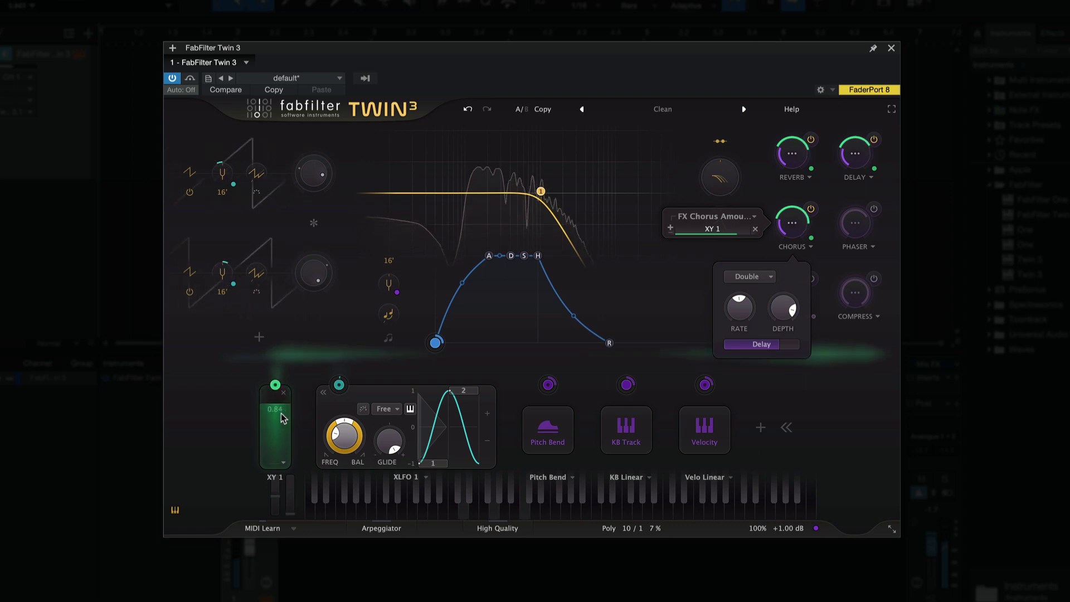
- Rename the XY 1 macro to 'FX' and XLFO 1 to 'TUNE'
{"action": "double_click", "coordinate": [275, 477]}
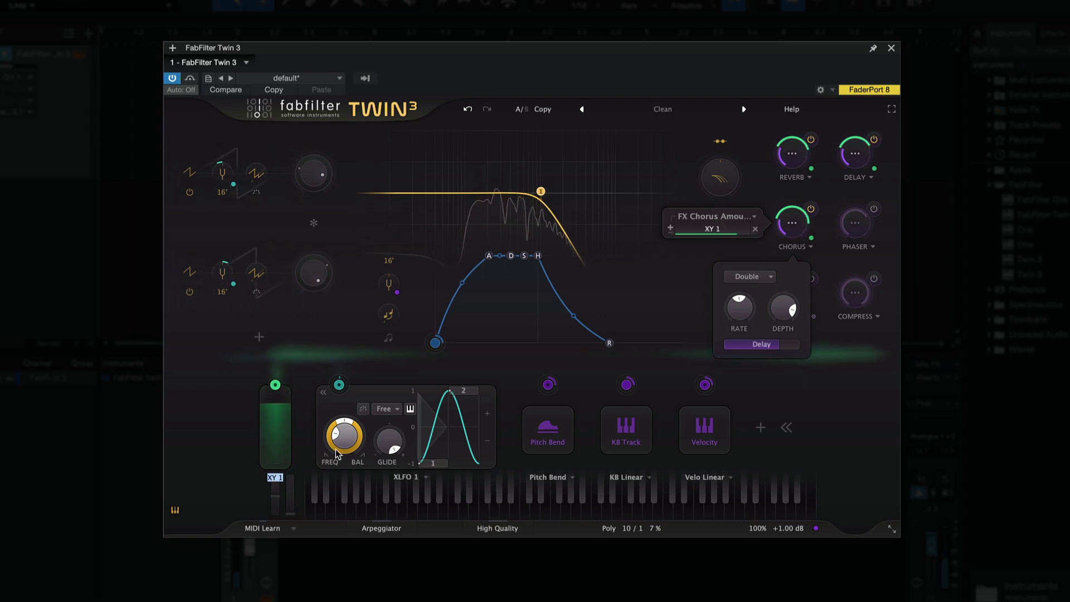
{"action": "type", "text": "FX"}
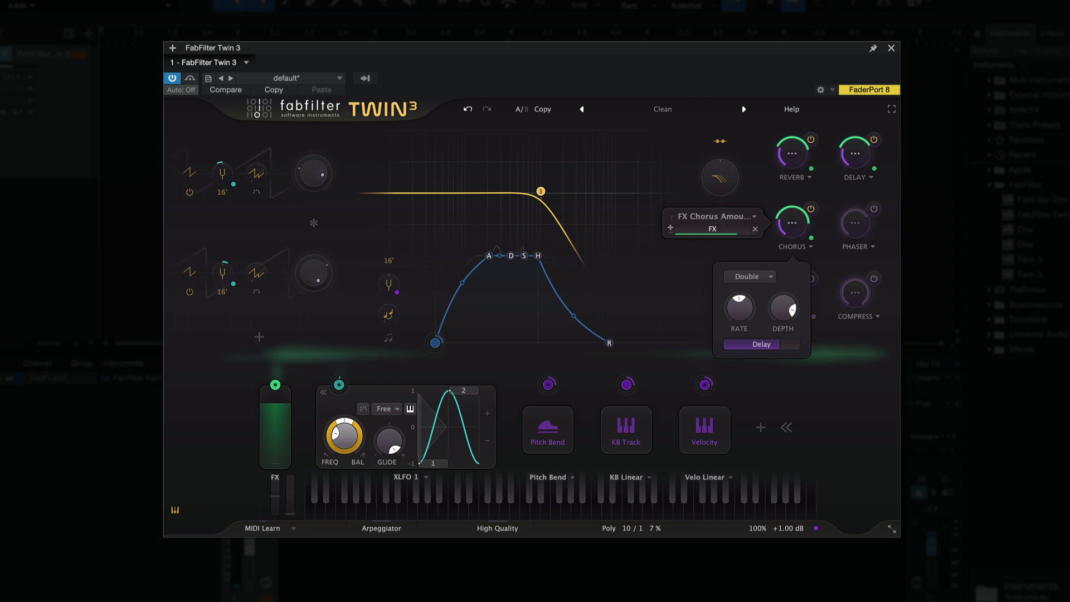
{"action": "double_click", "coordinate": [408, 477]}
{"action": "type", "text": "TUN"}
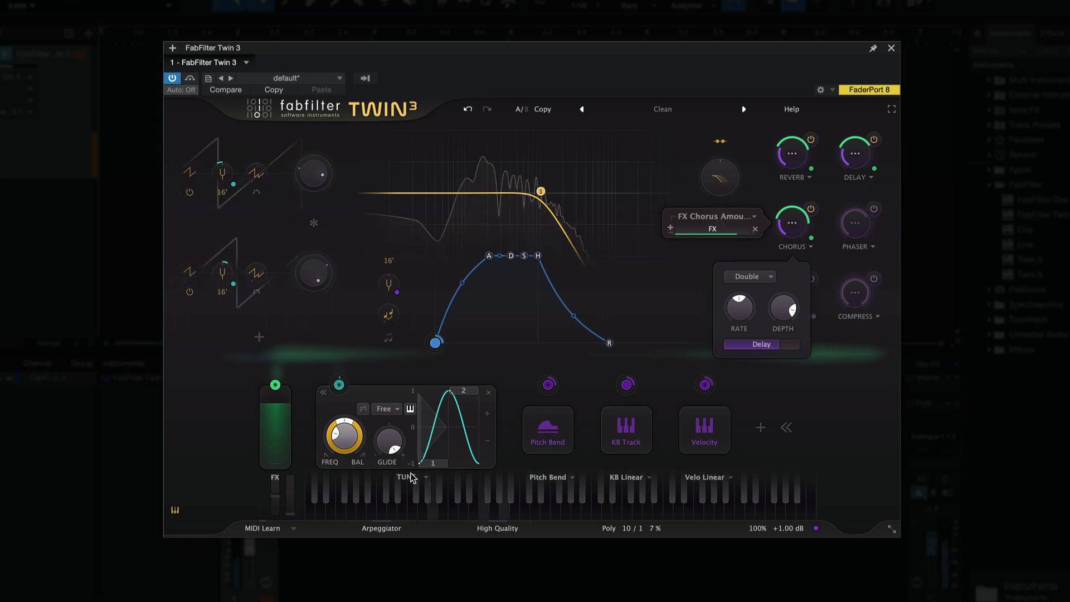
{"action": "mouse_move", "coordinate": [424, 477]}
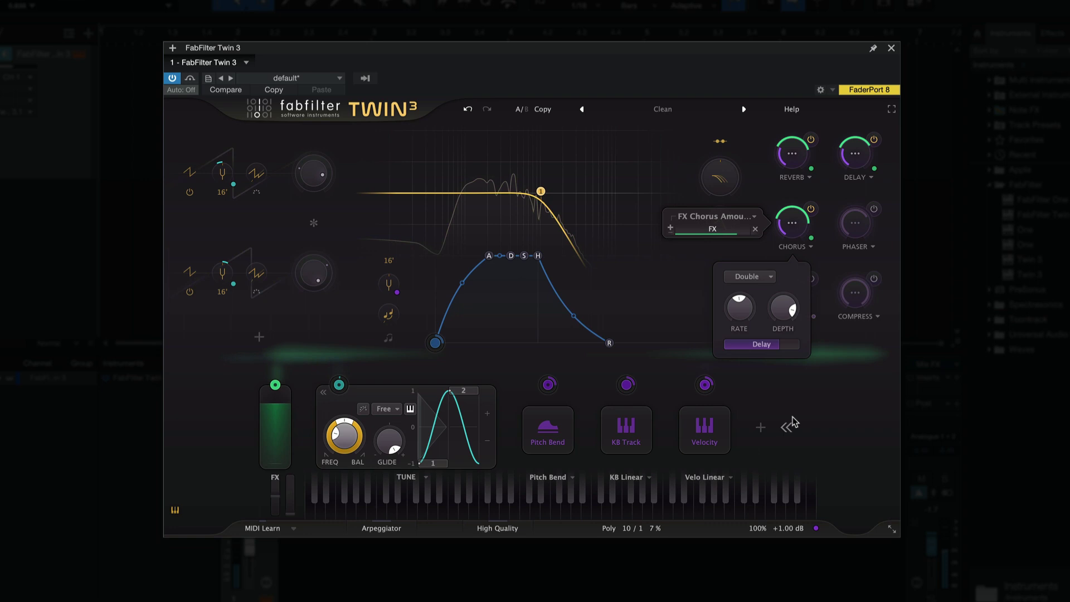
- Add XLFO 2 and make its step 2 a random value
{"action": "left_click", "coordinate": [761, 427]}
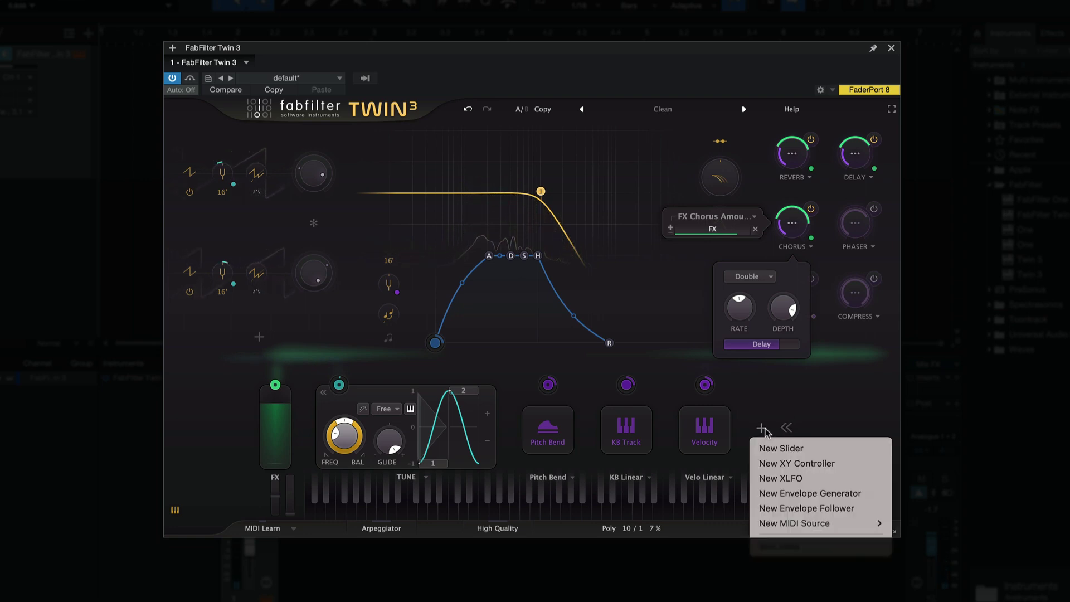
{"action": "left_click", "coordinate": [772, 479]}
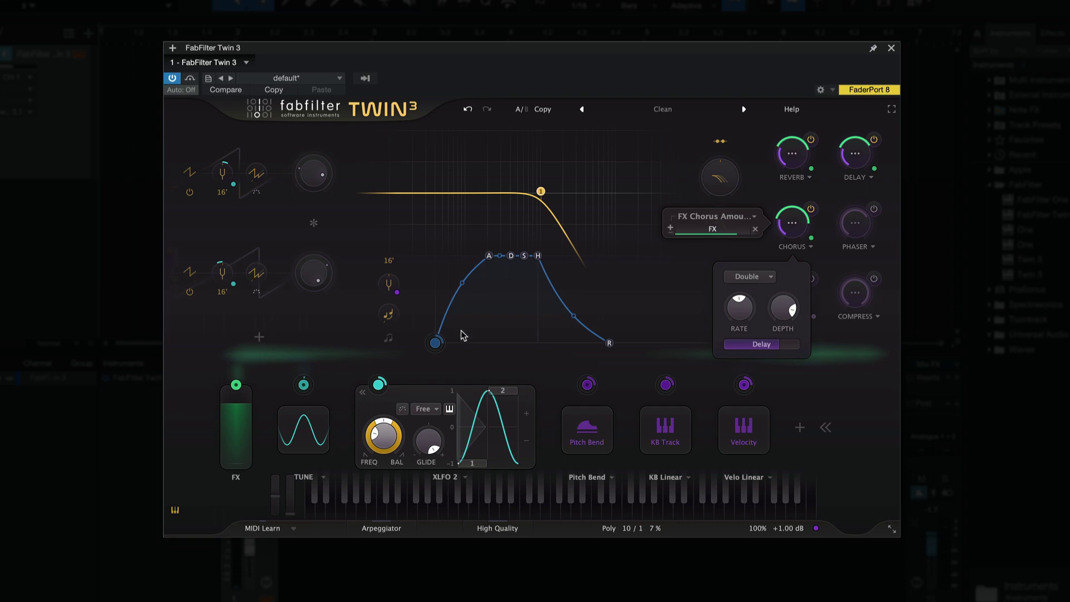
{"action": "left_click", "coordinate": [503, 402]}
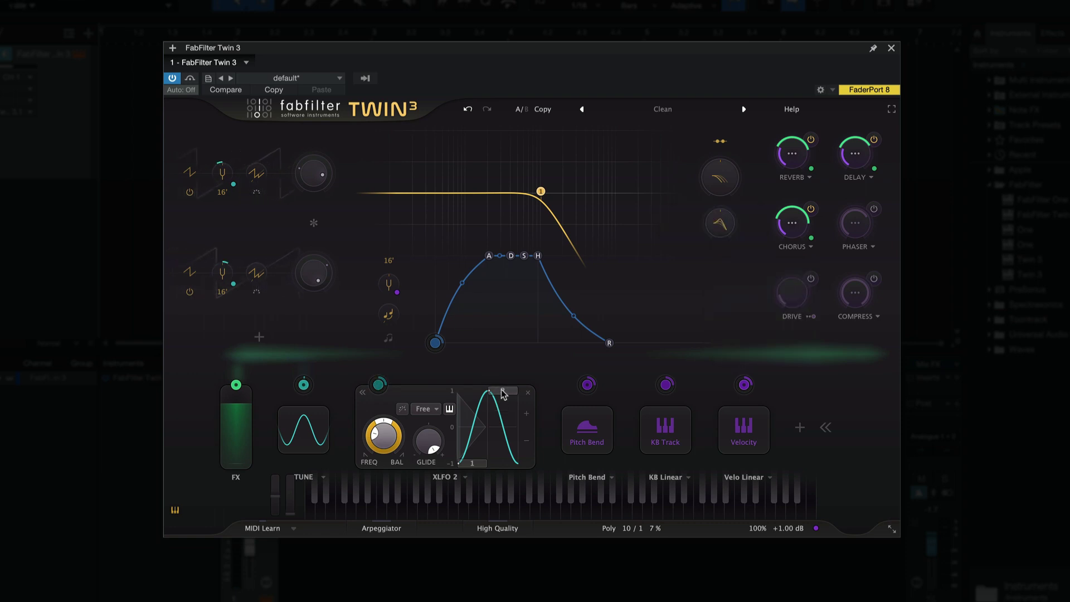
{"action": "left_click", "coordinate": [503, 402]}
{"action": "left_click", "coordinate": [497, 409]}
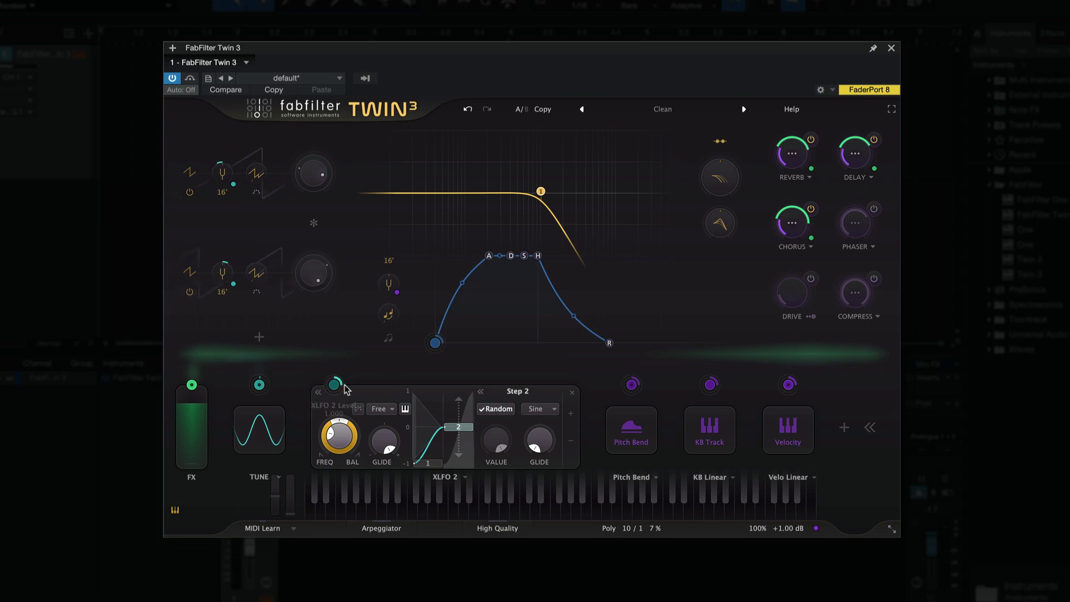
- Route XLFO 2 to filter 1 frequency, speed it to 7.439 Hz, and set cutoff near 917.72 Hz
{"action": "left_click_drag", "start_coordinate": [335, 385], "coordinate": [540, 191]}
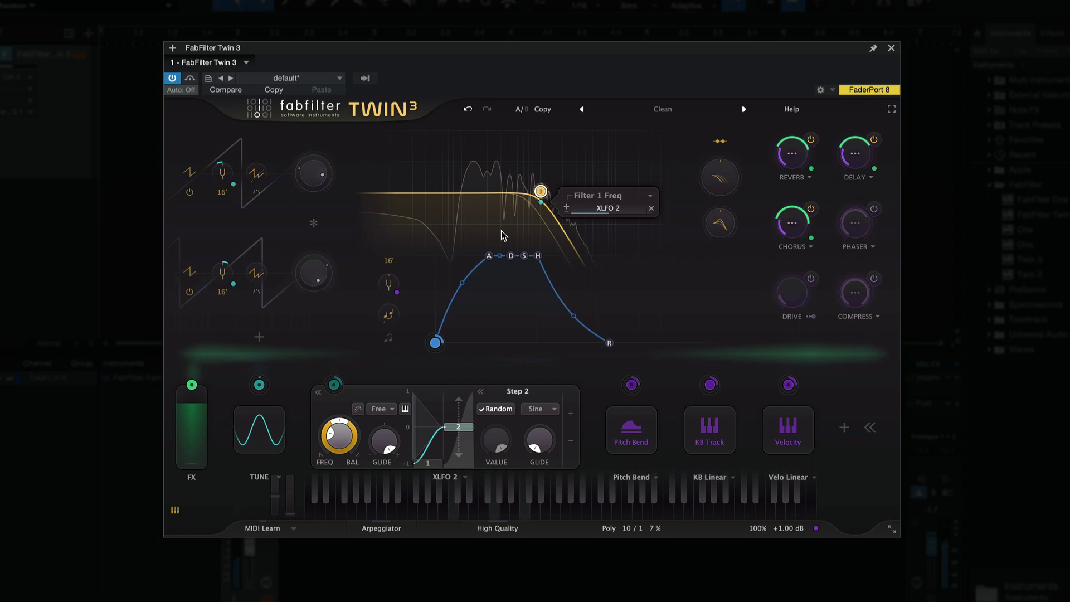
{"action": "mouse_move", "coordinate": [340, 451]}
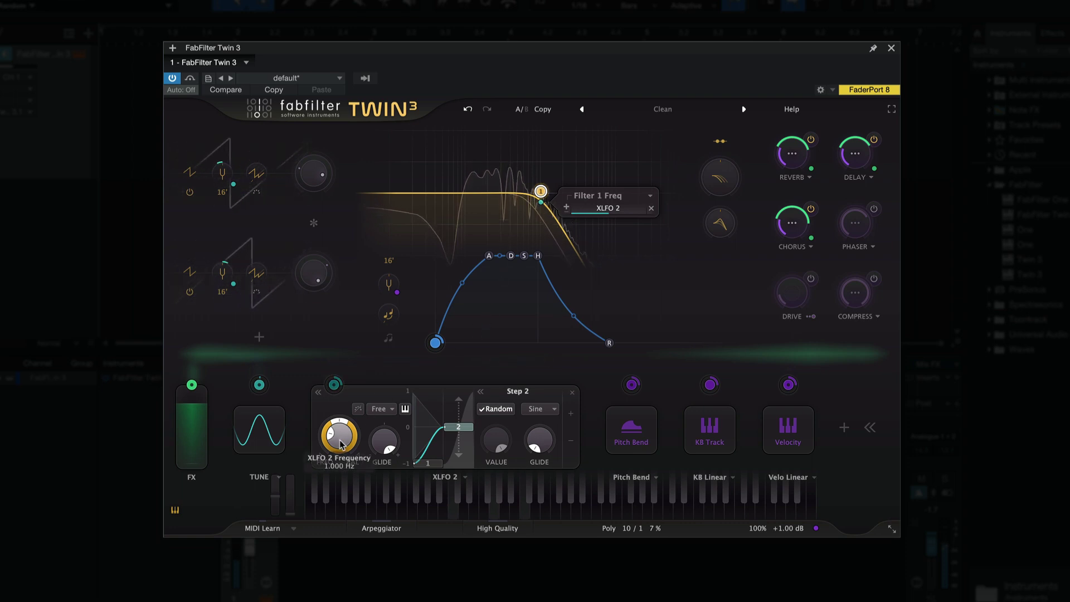
{"action": "left_click_drag", "start_coordinate": [340, 452], "coordinate": [358, 394]}
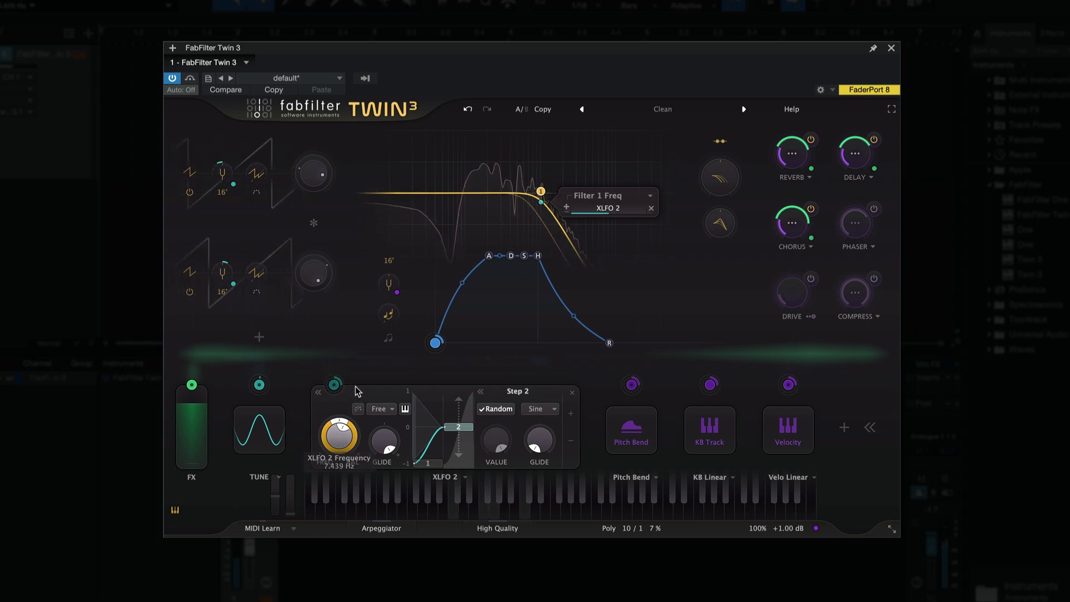
{"action": "left_click_drag", "start_coordinate": [540, 191], "coordinate": [537, 177]}
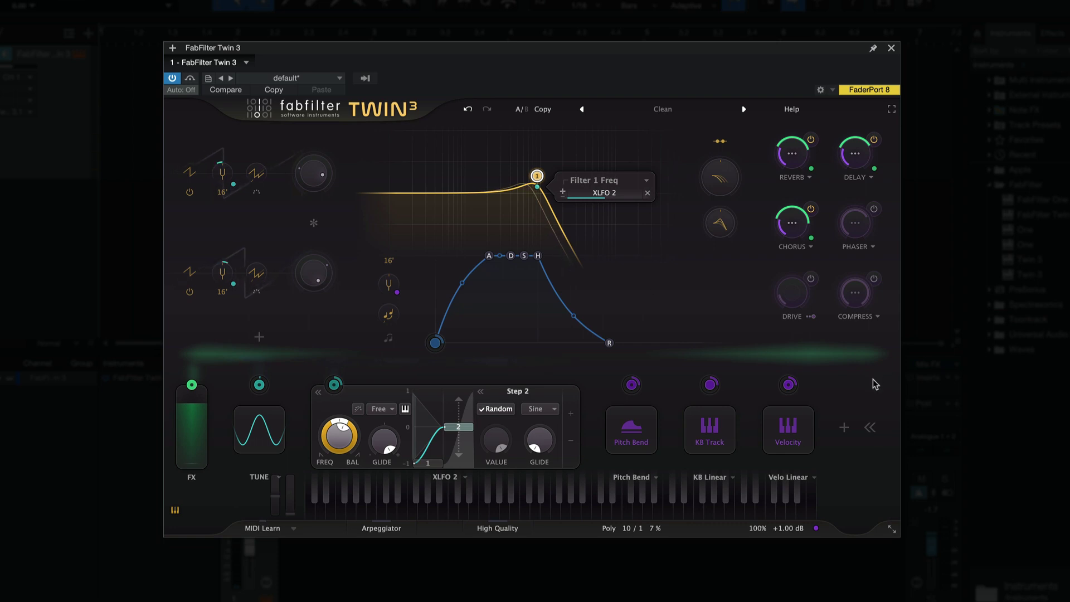
- Add a Mod Wheel MIDI modulation source
{"action": "left_click", "coordinate": [845, 428]}
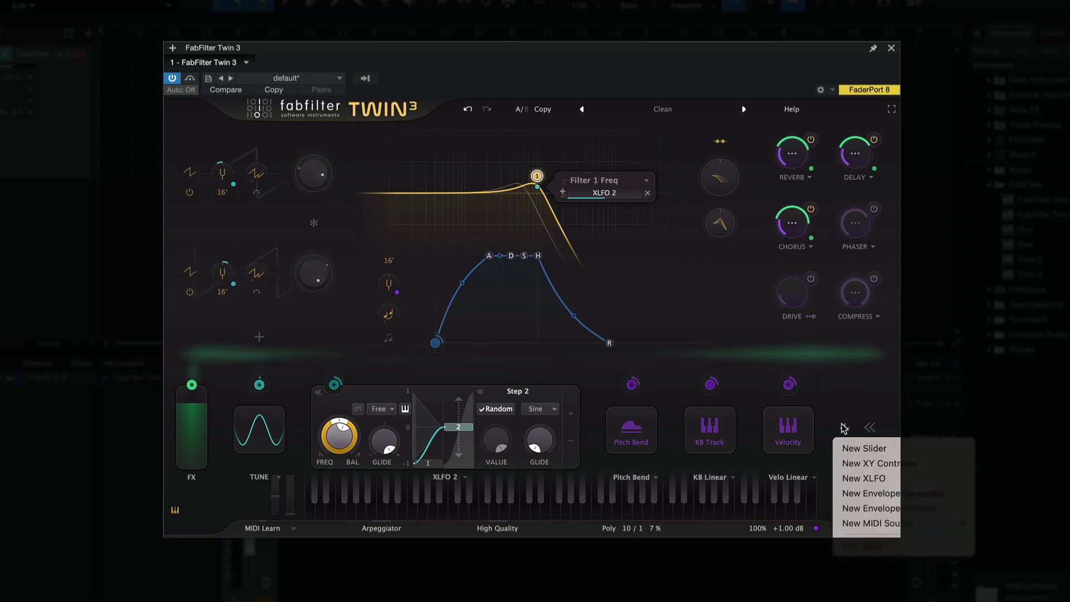
{"action": "mouse_move", "coordinate": [850, 521]}
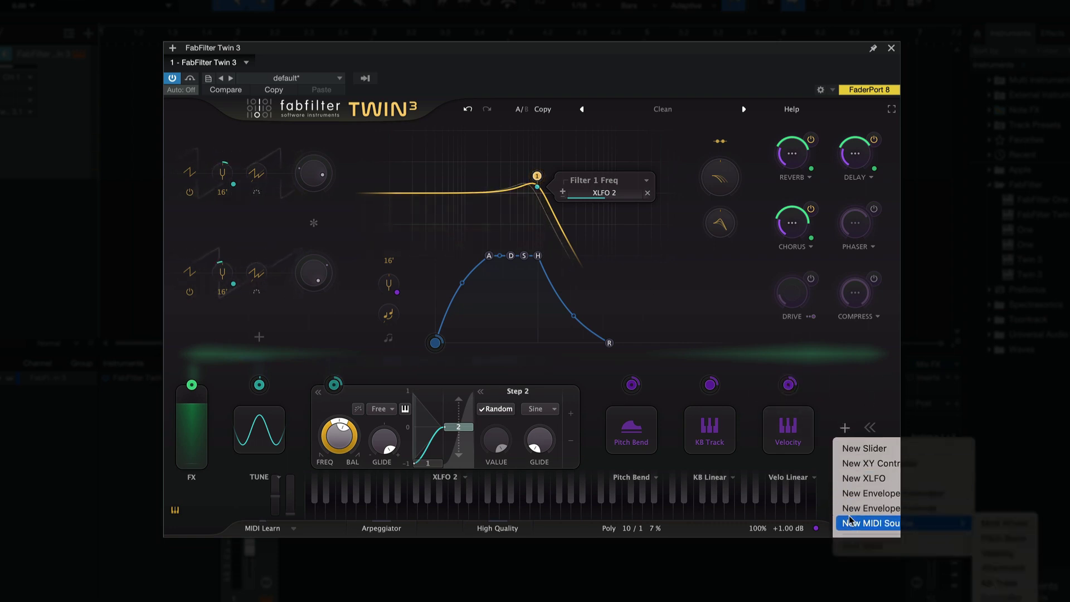
{"action": "left_click", "coordinate": [994, 523]}
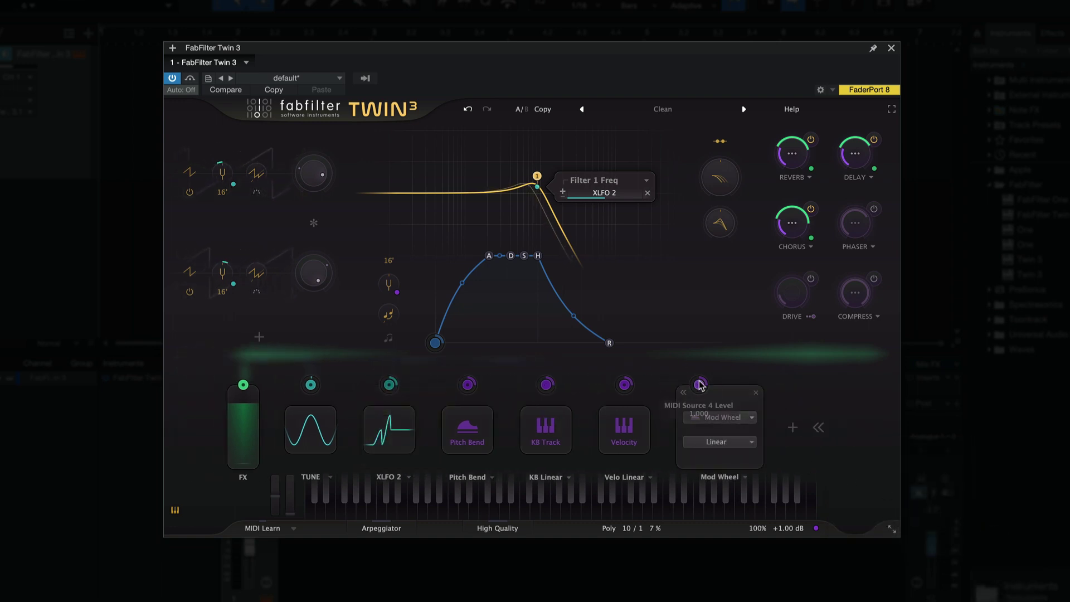
- Route the Mod Wheel to XLFO 2's level and fine-tune its amount and output level
{"action": "left_click_drag", "start_coordinate": [691, 383], "coordinate": [397, 387]}
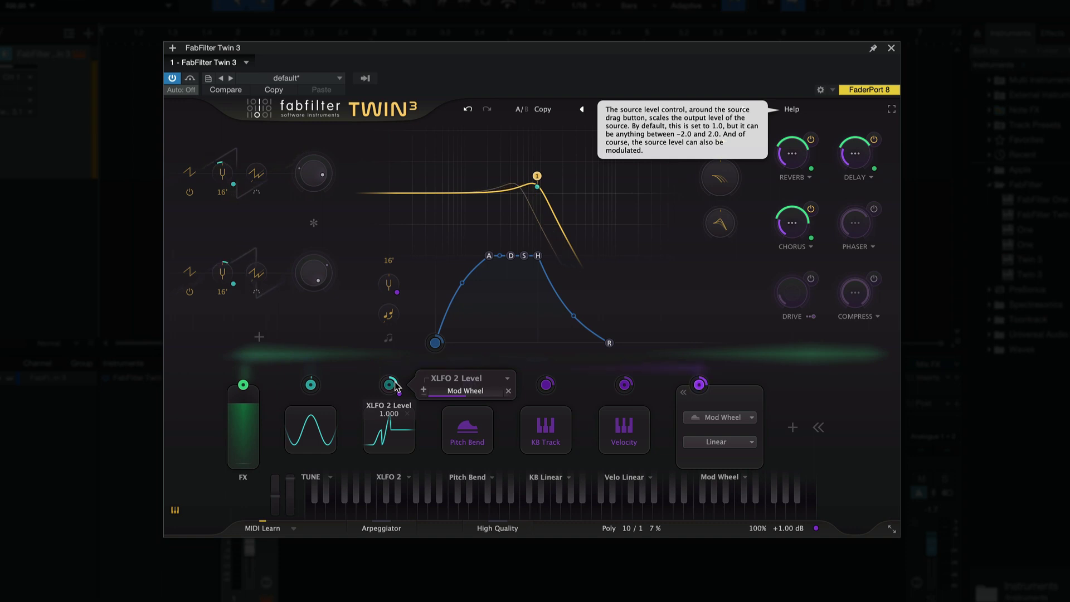
{"action": "left_click_drag", "start_coordinate": [398, 386], "coordinate": [404, 379]}
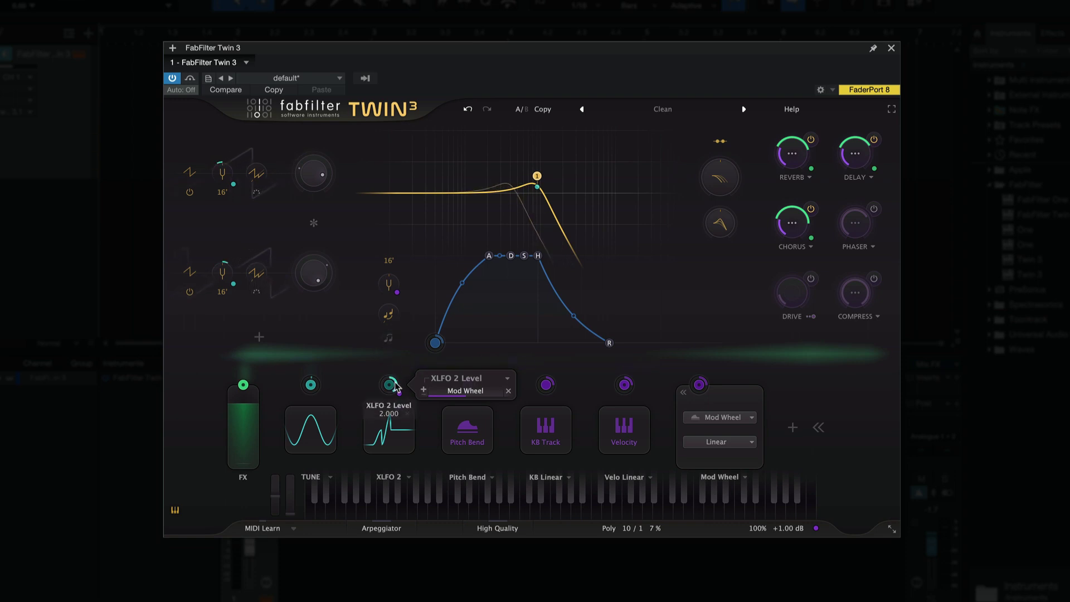
{"action": "left_click_drag", "start_coordinate": [396, 383], "coordinate": [405, 449]}
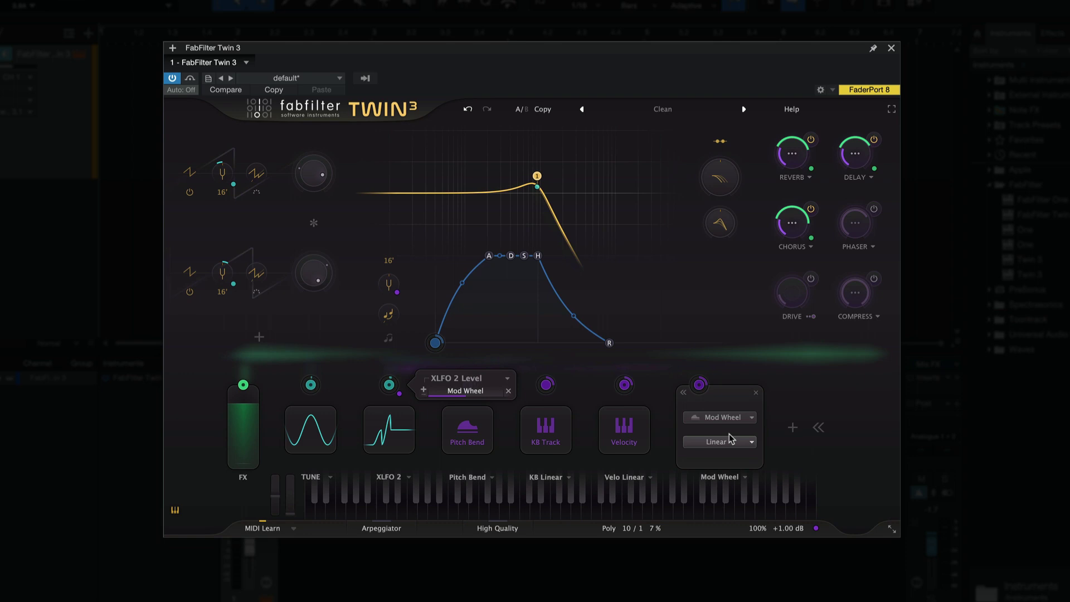
{"action": "mouse_move", "coordinate": [711, 388]}
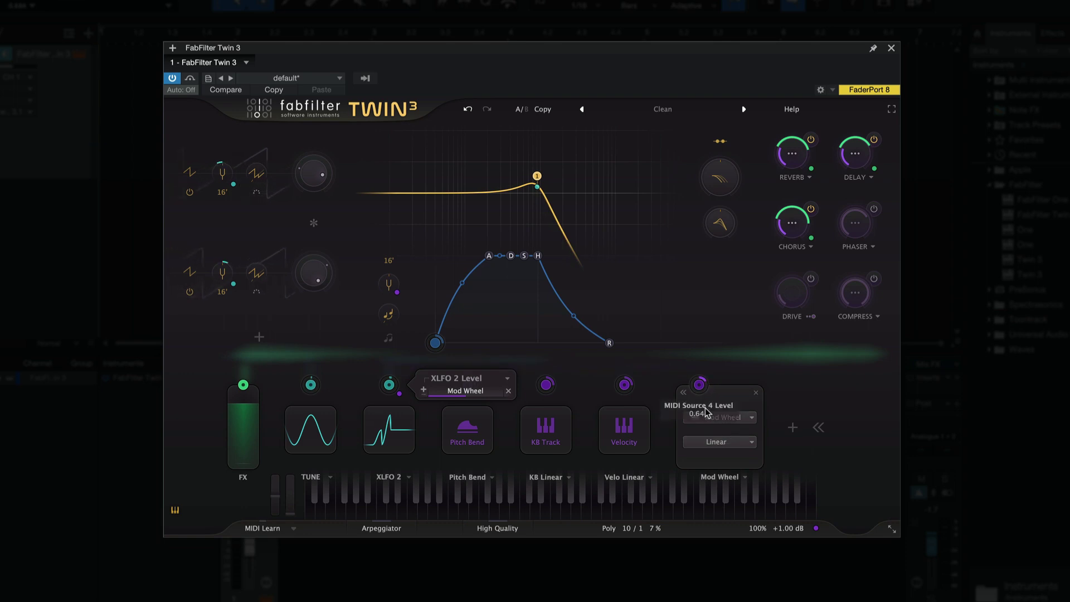
{"action": "left_click_drag", "start_coordinate": [706, 412], "coordinate": [707, 355]}
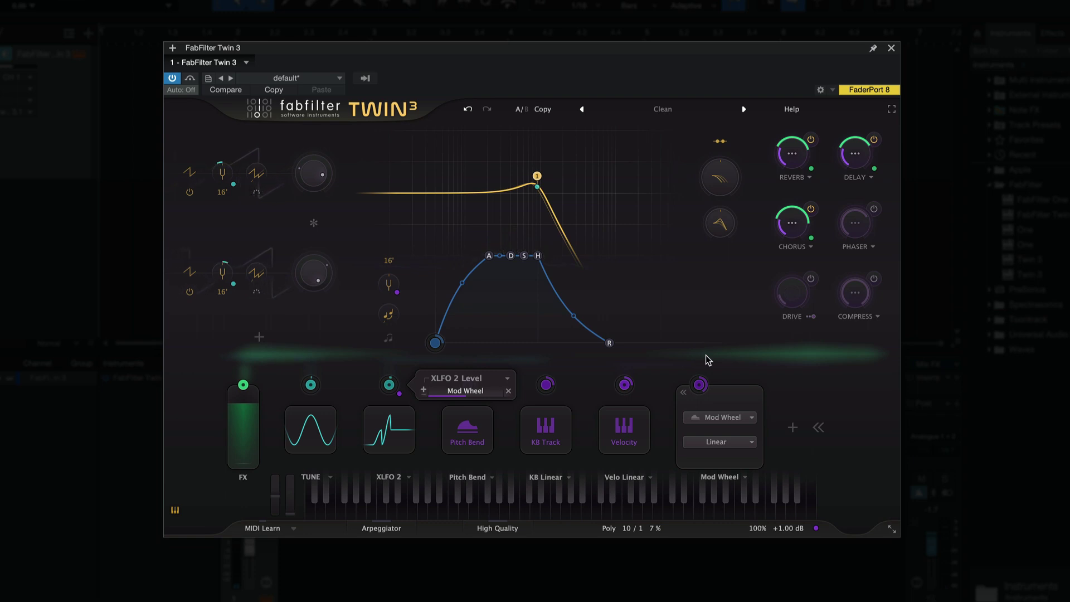
- Add oscillators 3 and 4 at 32' and route TUNE to both of their detune controls
{"action": "left_click", "coordinate": [260, 338]}
{"action": "left_click", "coordinate": [259, 345]}
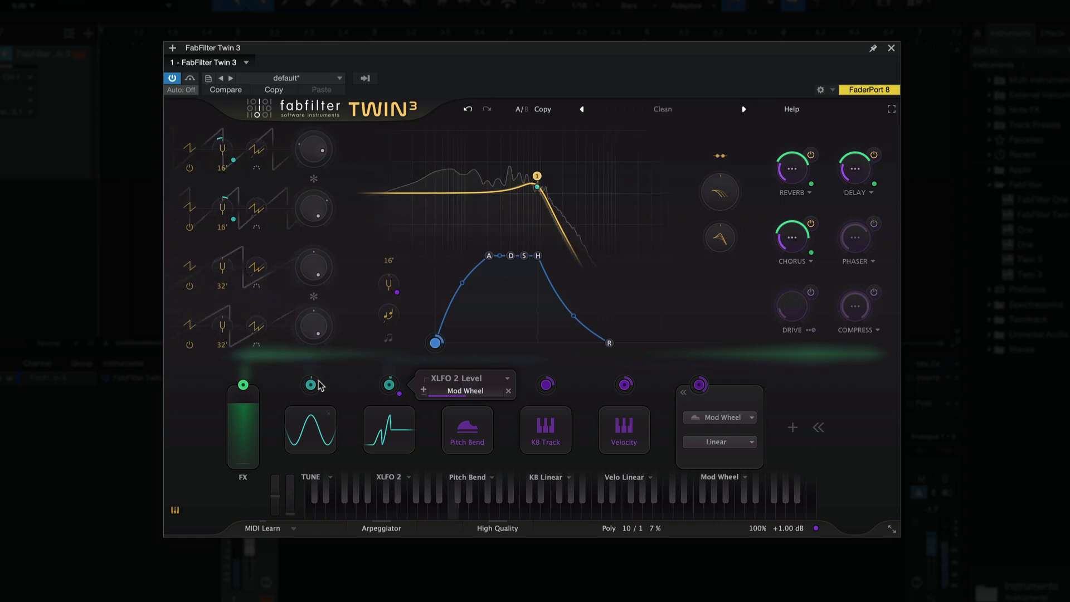
{"action": "left_click_drag", "start_coordinate": [310, 384], "coordinate": [222, 267]}
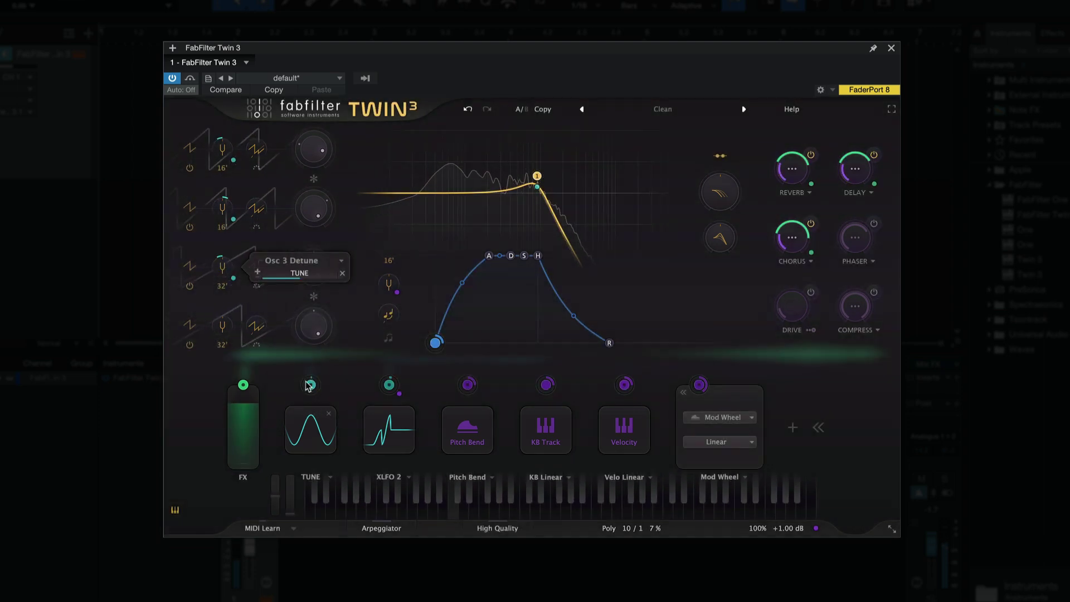
{"action": "left_click_drag", "start_coordinate": [310, 385], "coordinate": [222, 326]}
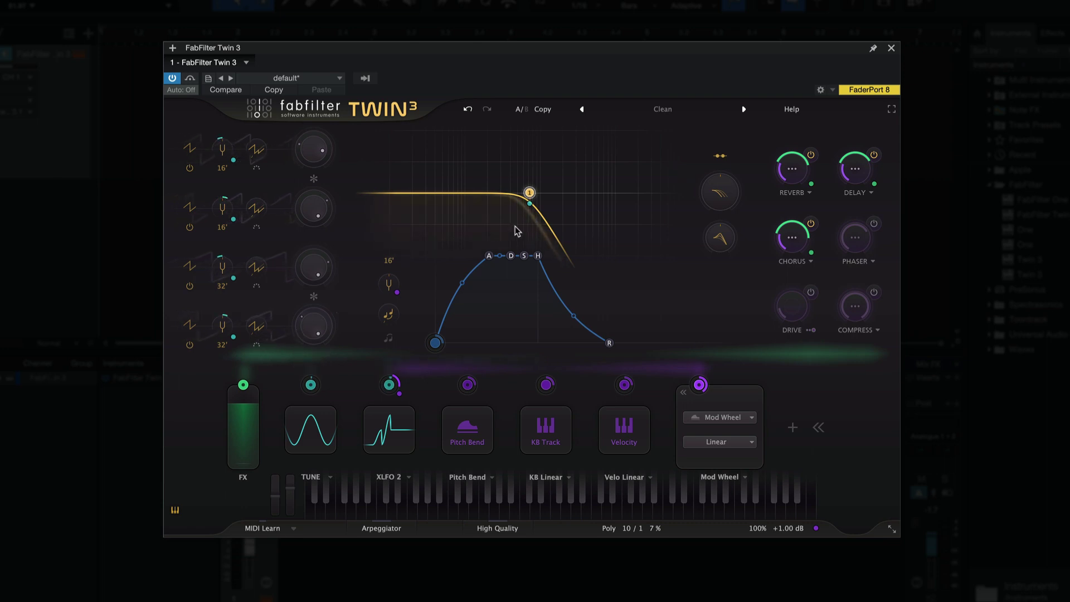
{"action": "left_click", "coordinate": [670, 109]}
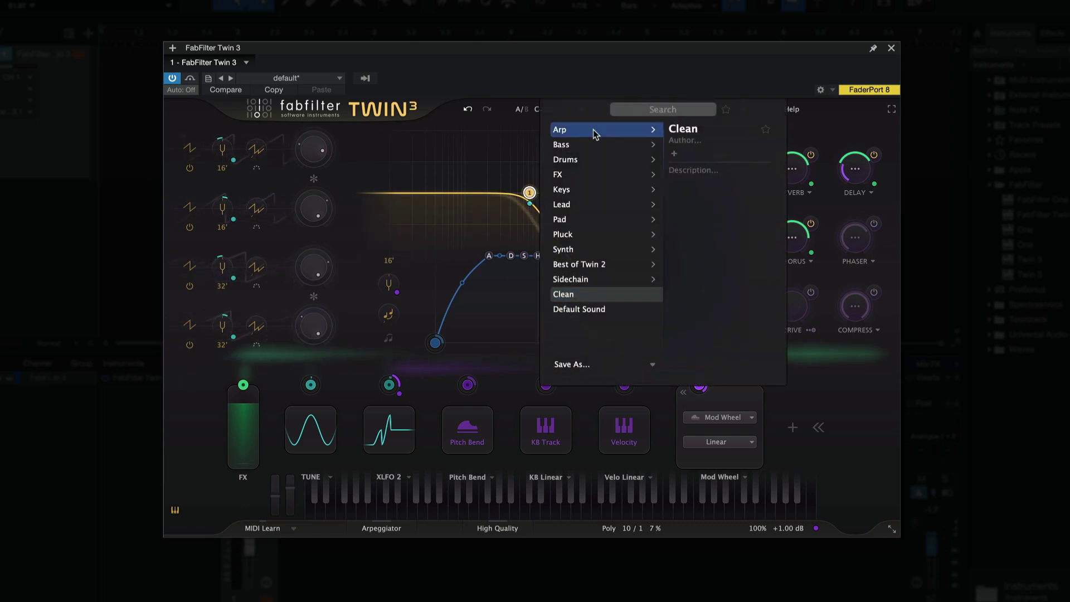
{"action": "mouse_move", "coordinate": [572, 243]}
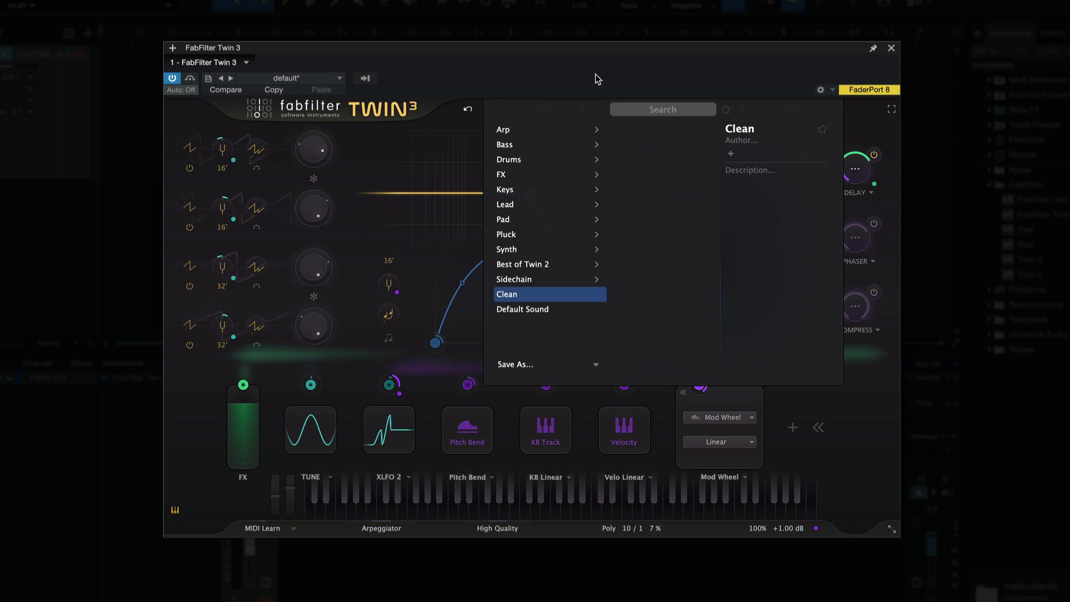
{"action": "left_click", "coordinate": [417, 161]}
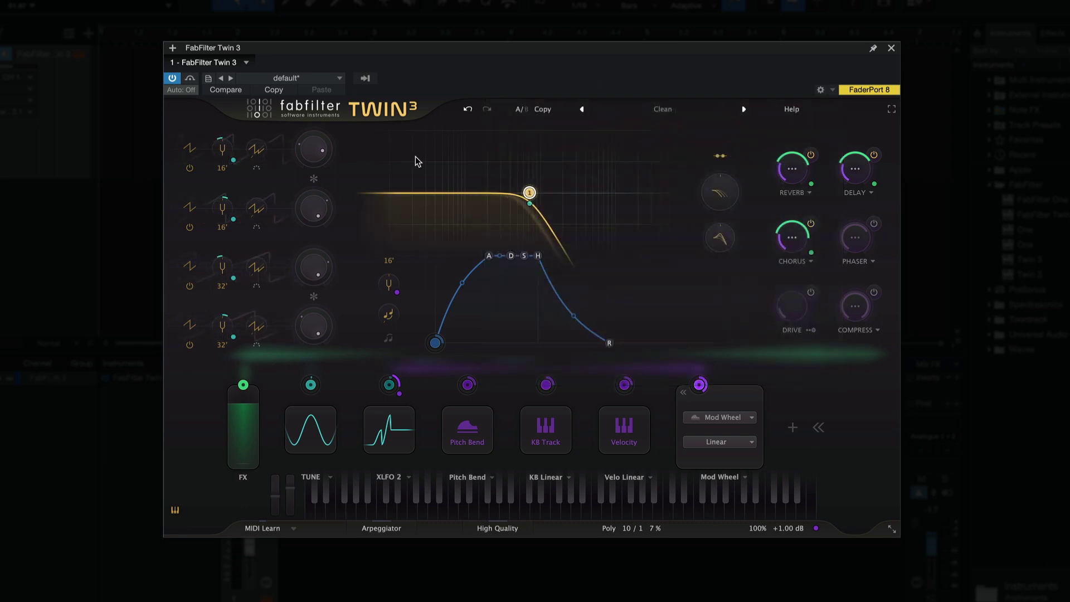